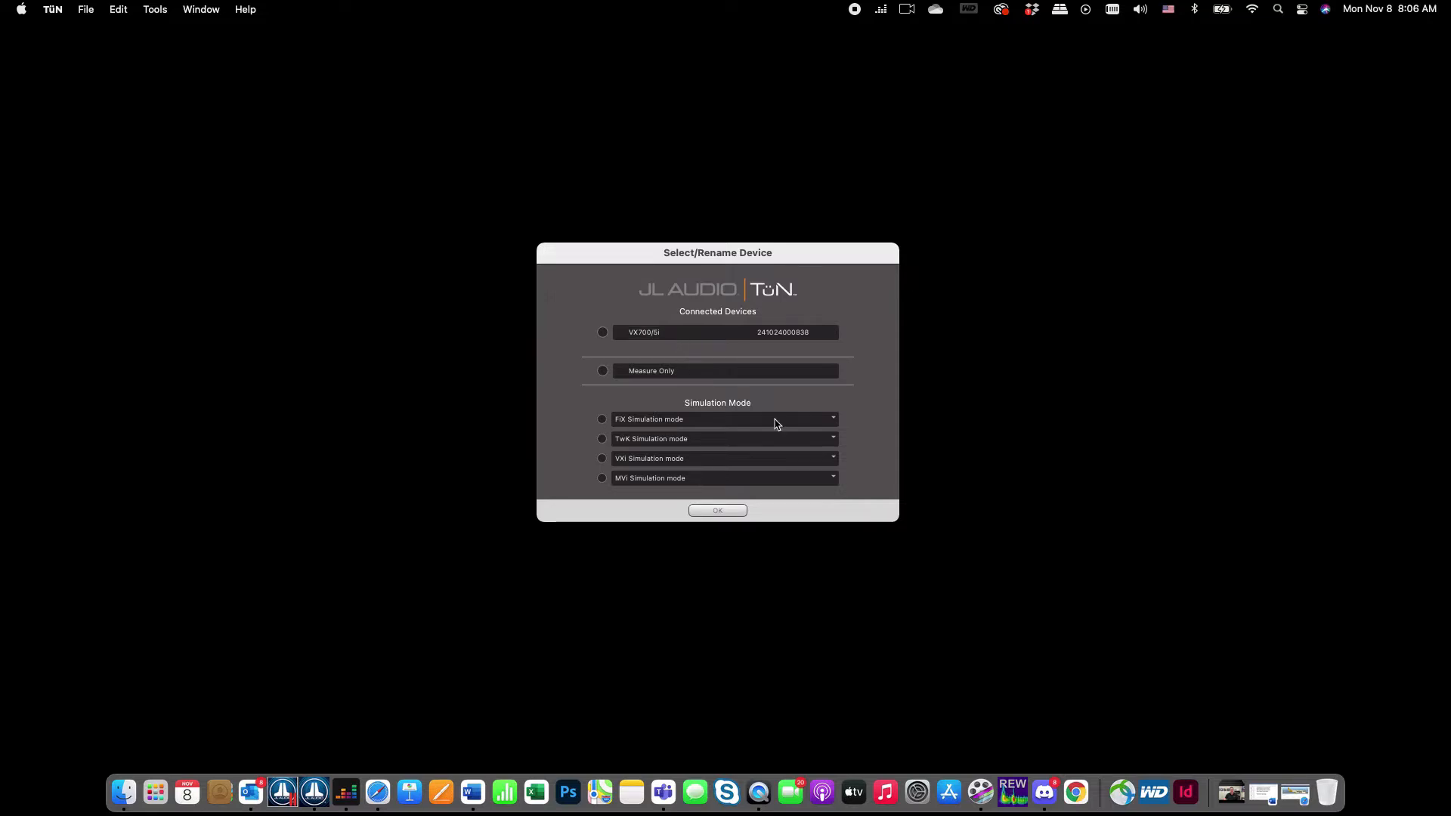
pyautogui.click(831, 460)
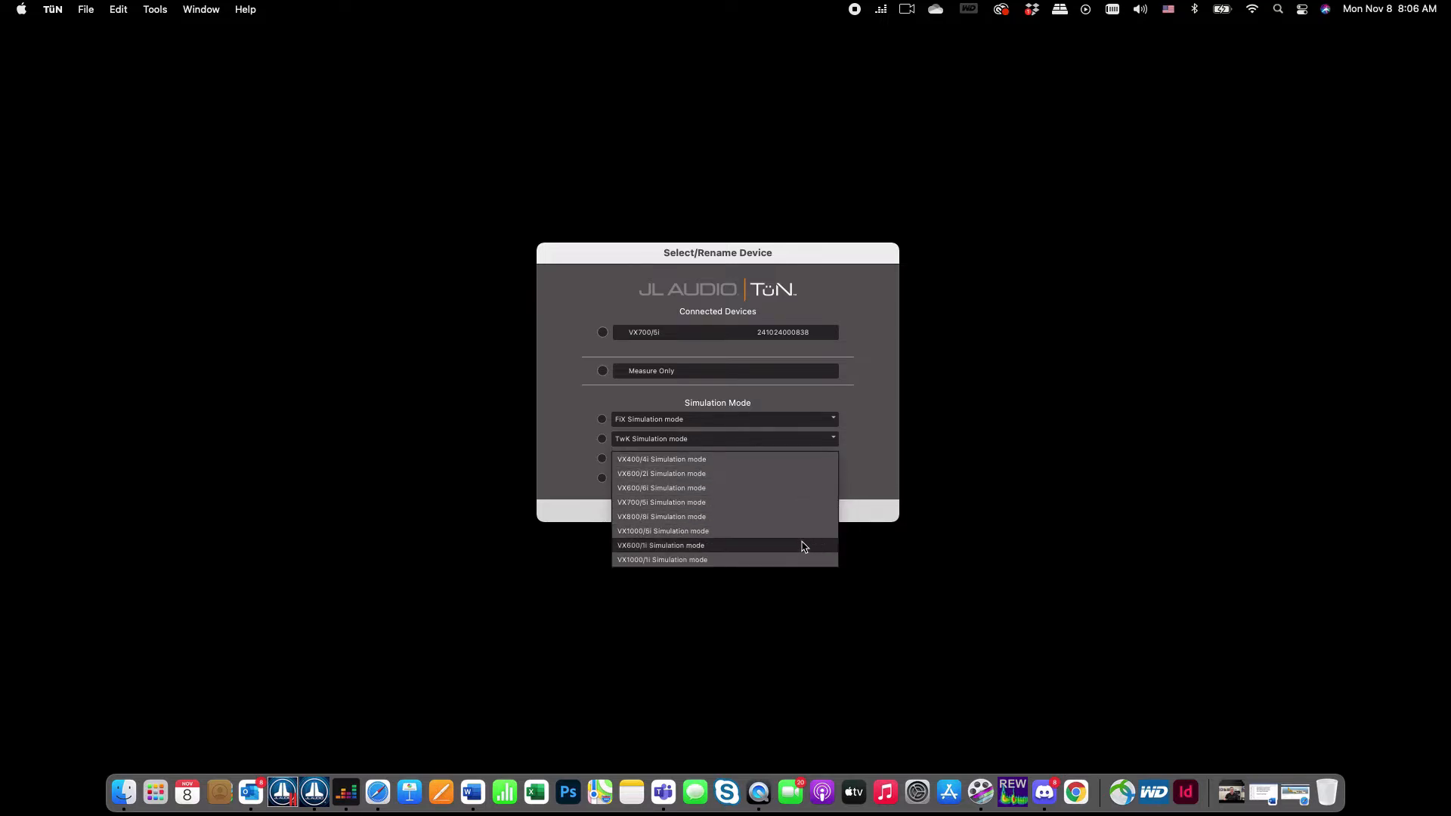
pyautogui.click(864, 469)
pyautogui.click(828, 479)
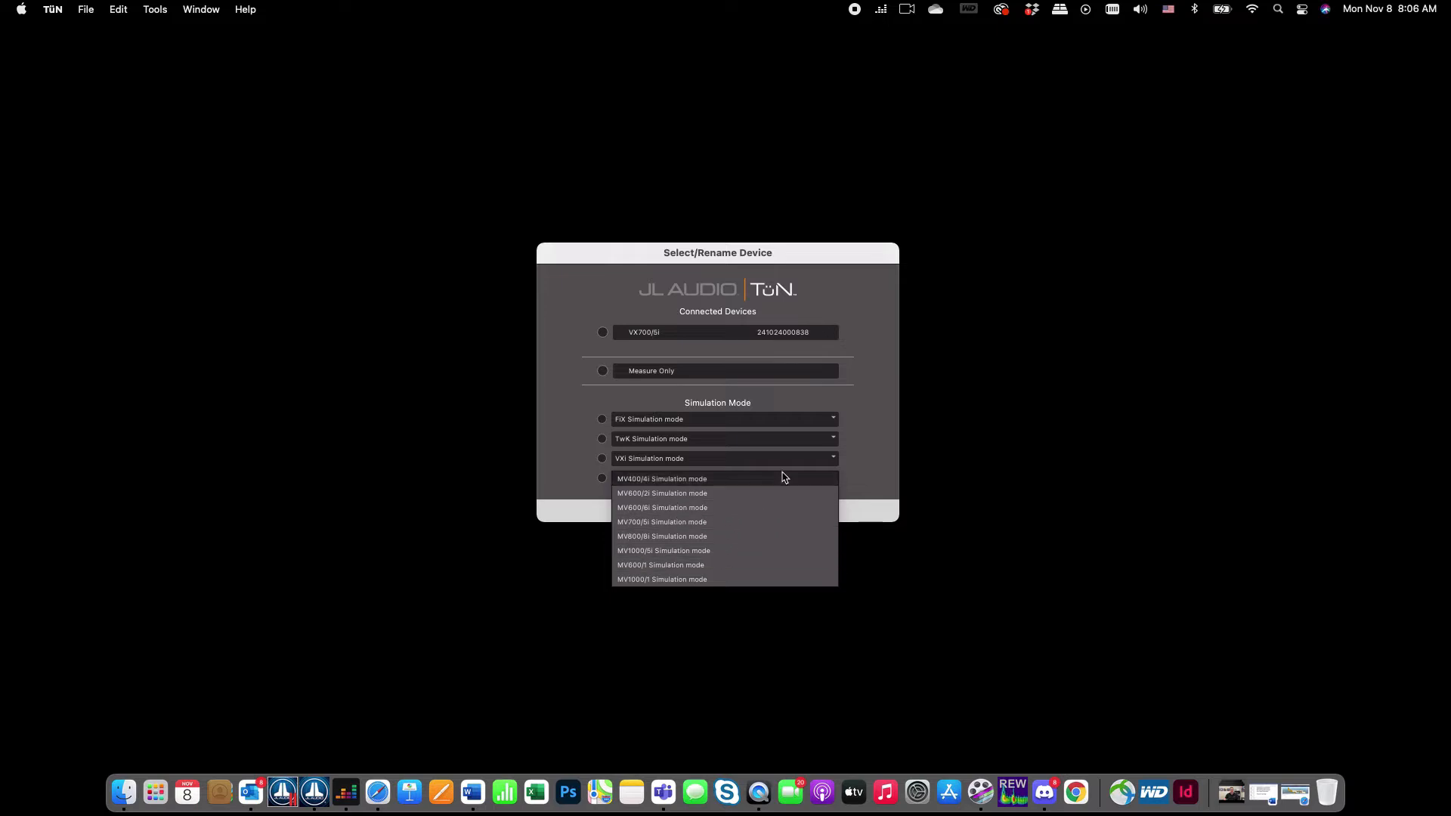
pyautogui.click(774, 392)
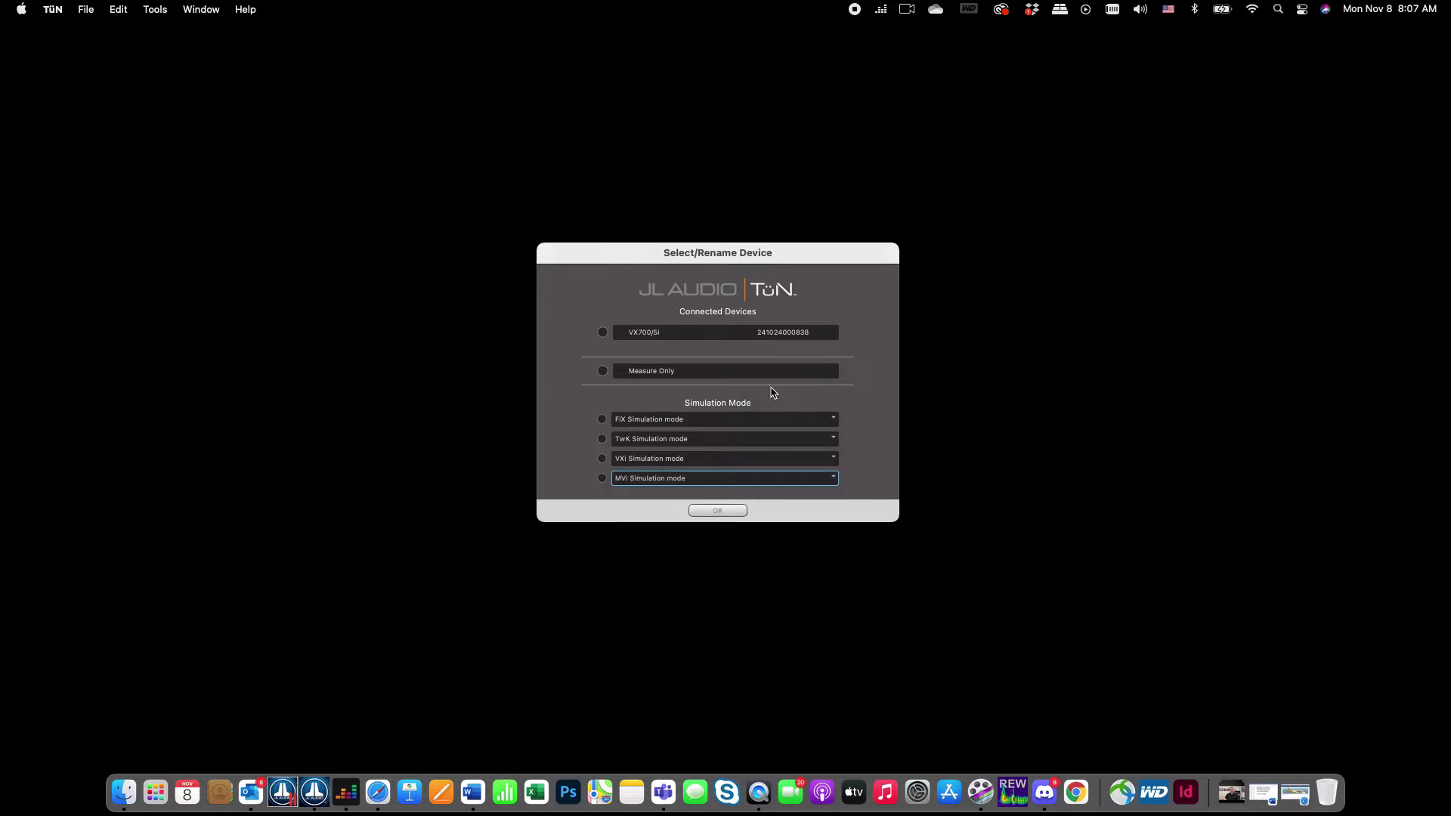
# Step: Connect to the VX700/5i amplifier, acknowledge the DRC notification and reposition the project window on the desktop
pyautogui.click(644, 373)
pyautogui.click(642, 333)
pyautogui.click(720, 512)
pyautogui.click(616, 513)
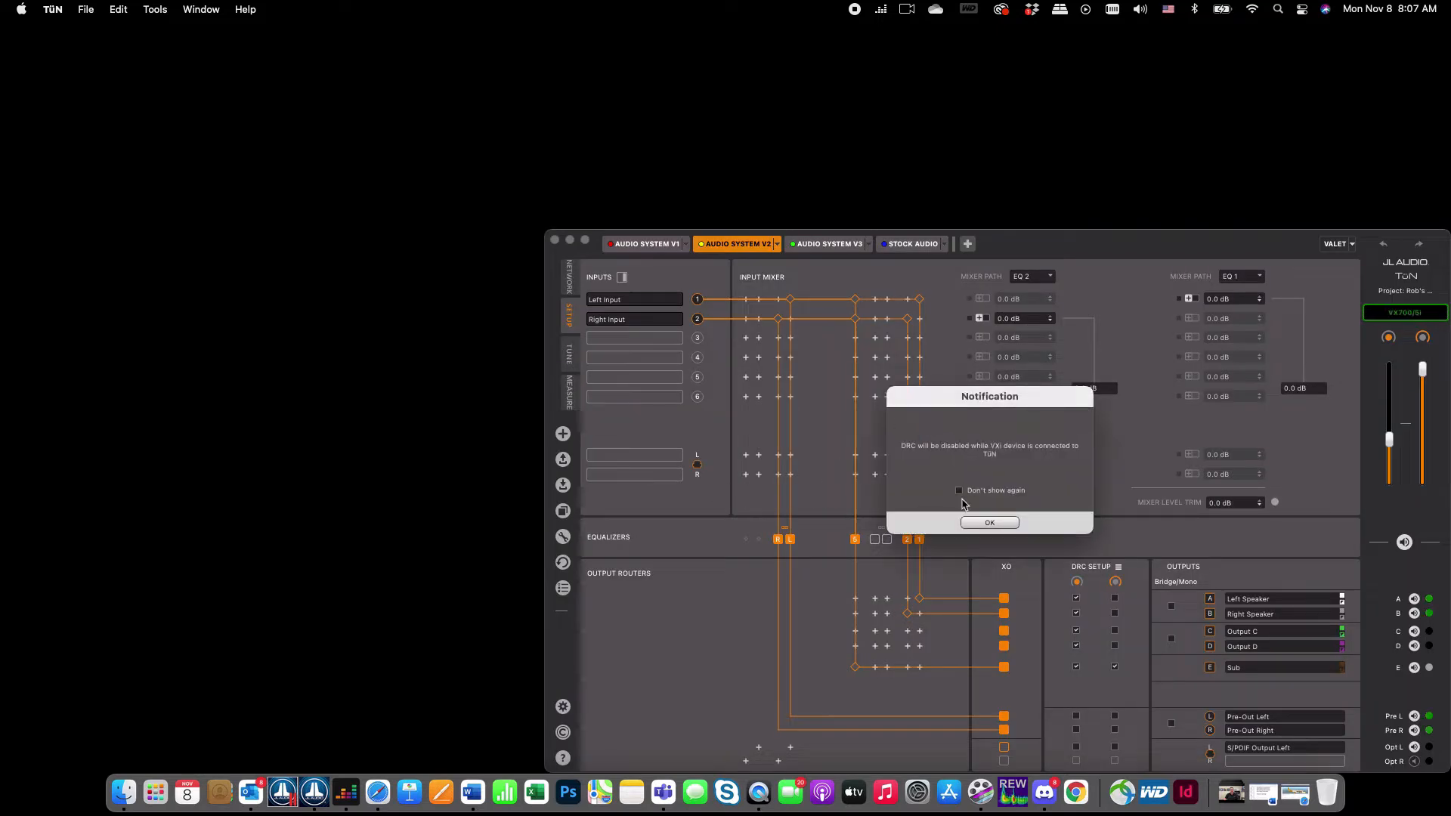
pyautogui.click(990, 522)
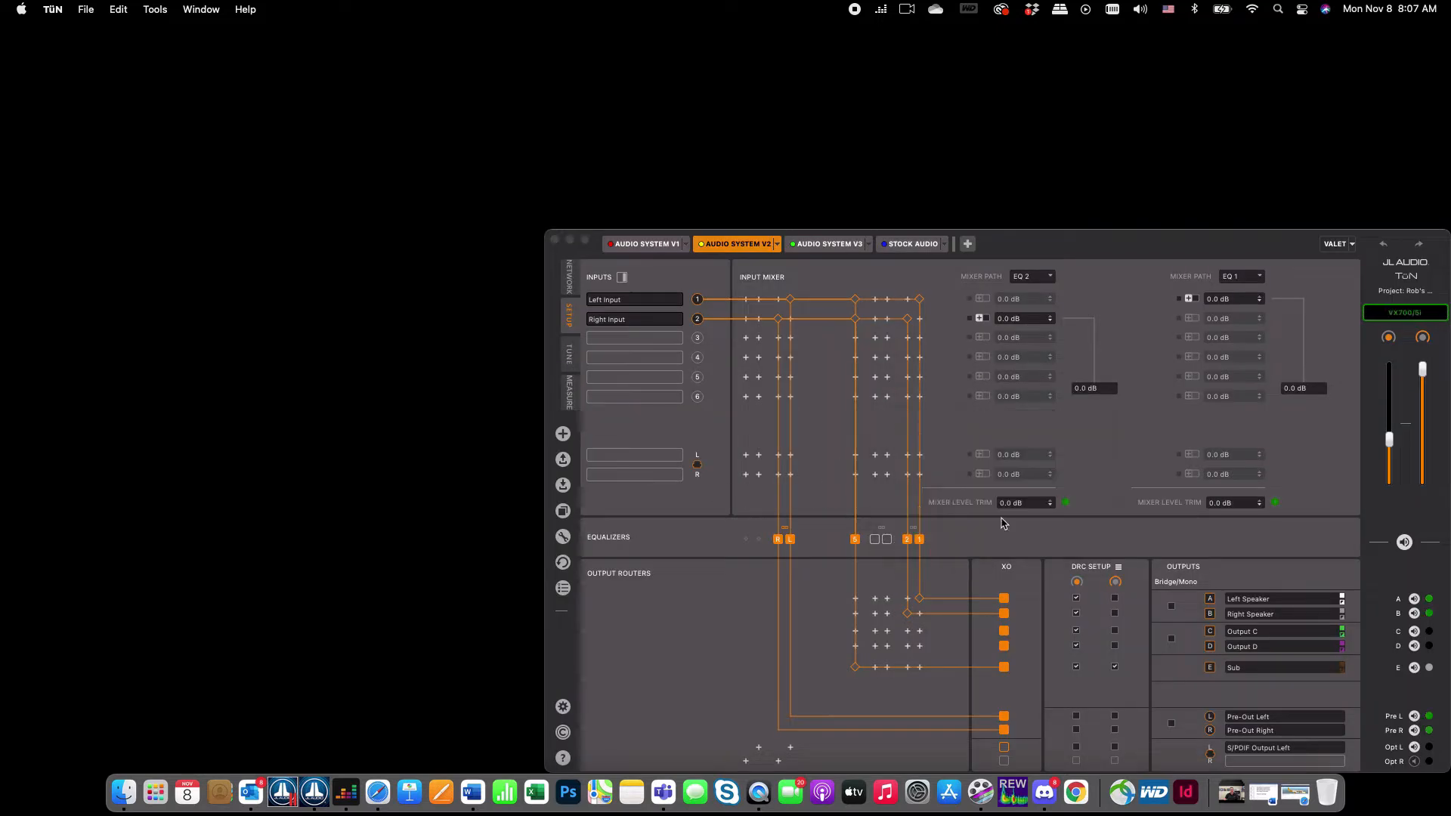
pyautogui.moveTo(1164, 237); pyautogui.dragTo(787, 127)
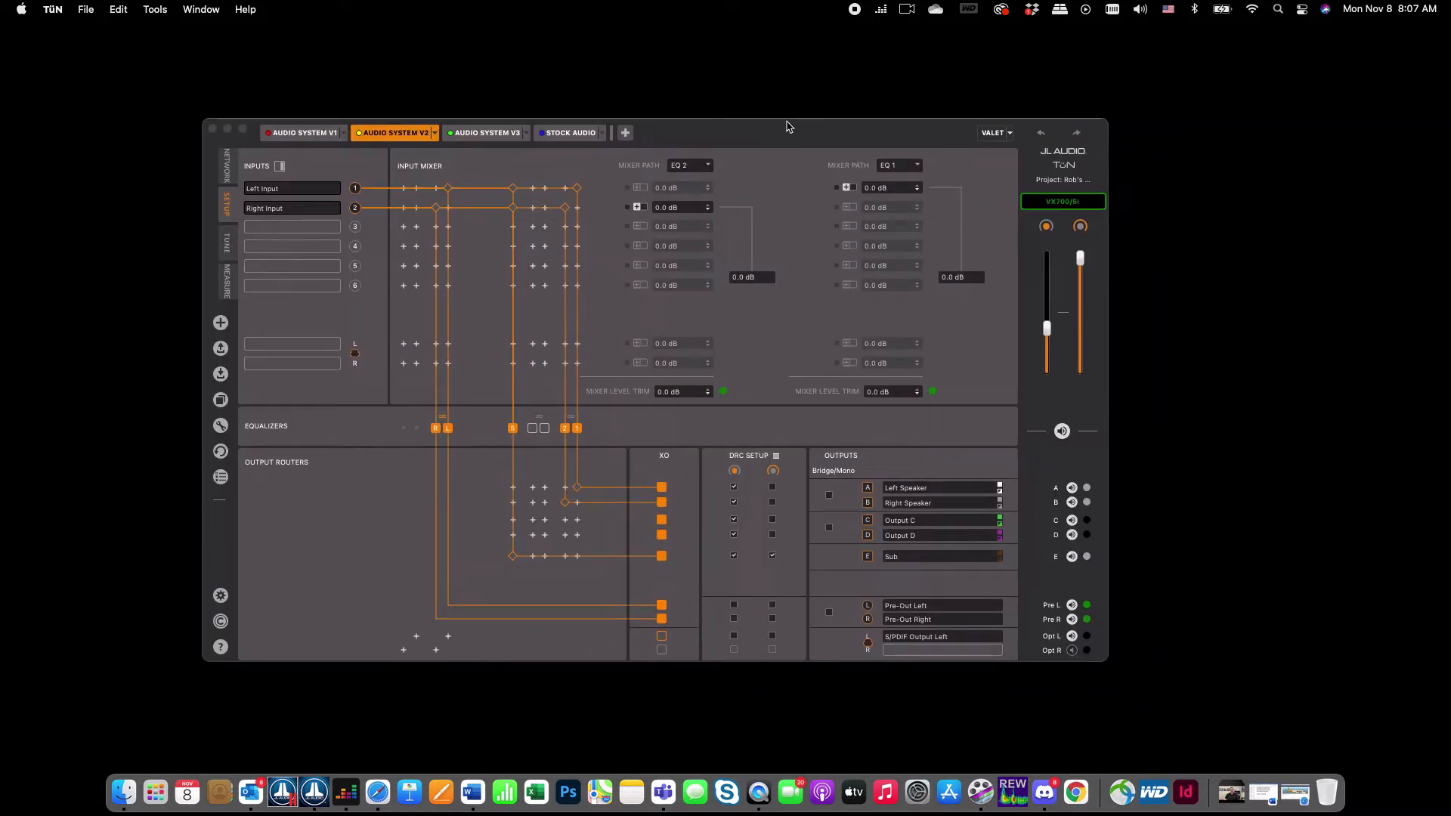
# Step: Switch to System Preferences and raise the input volume of the UMC404HD 192k in the sound input settings
pyautogui.click(21, 9)
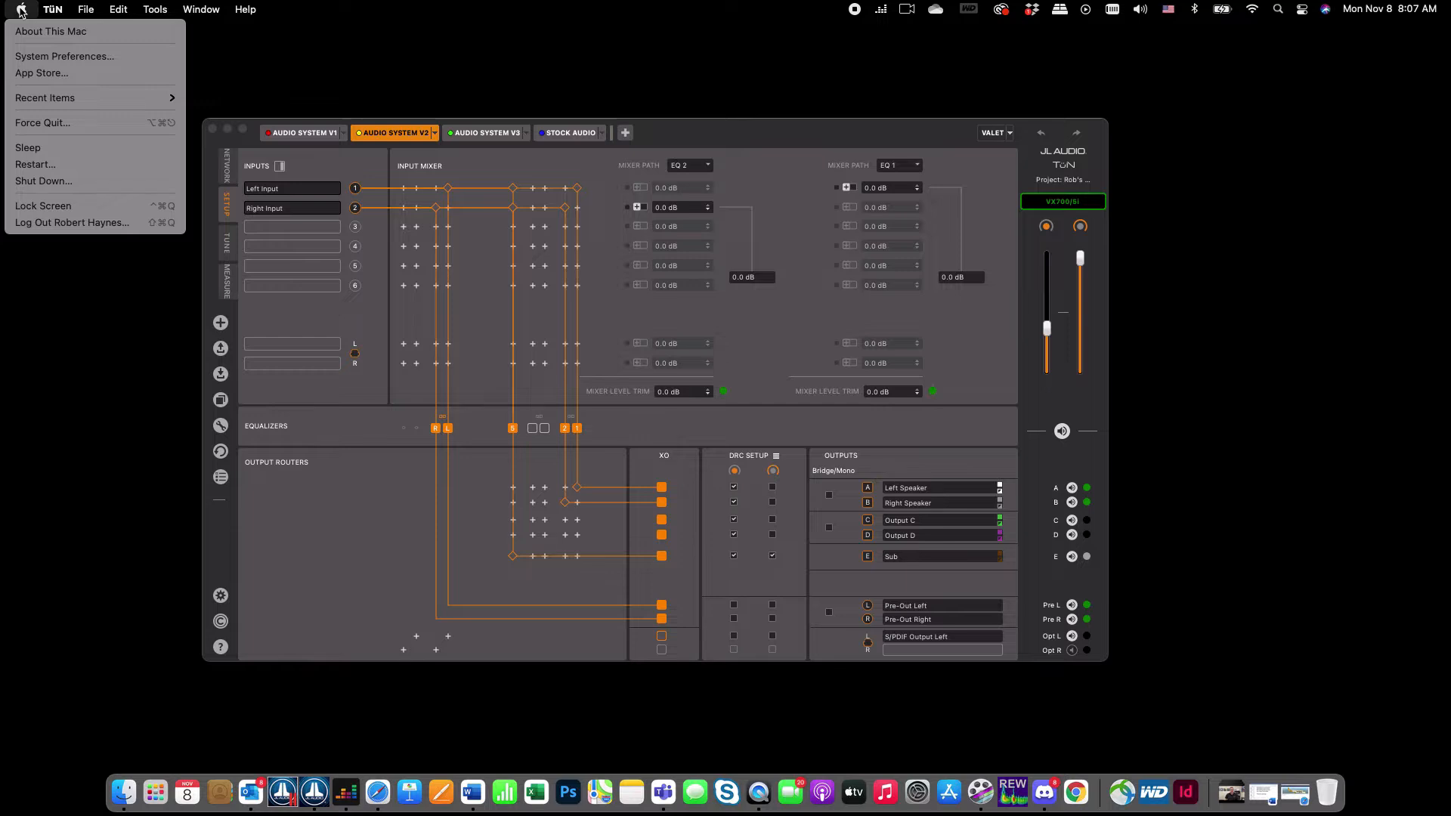
pyautogui.click(36, 57)
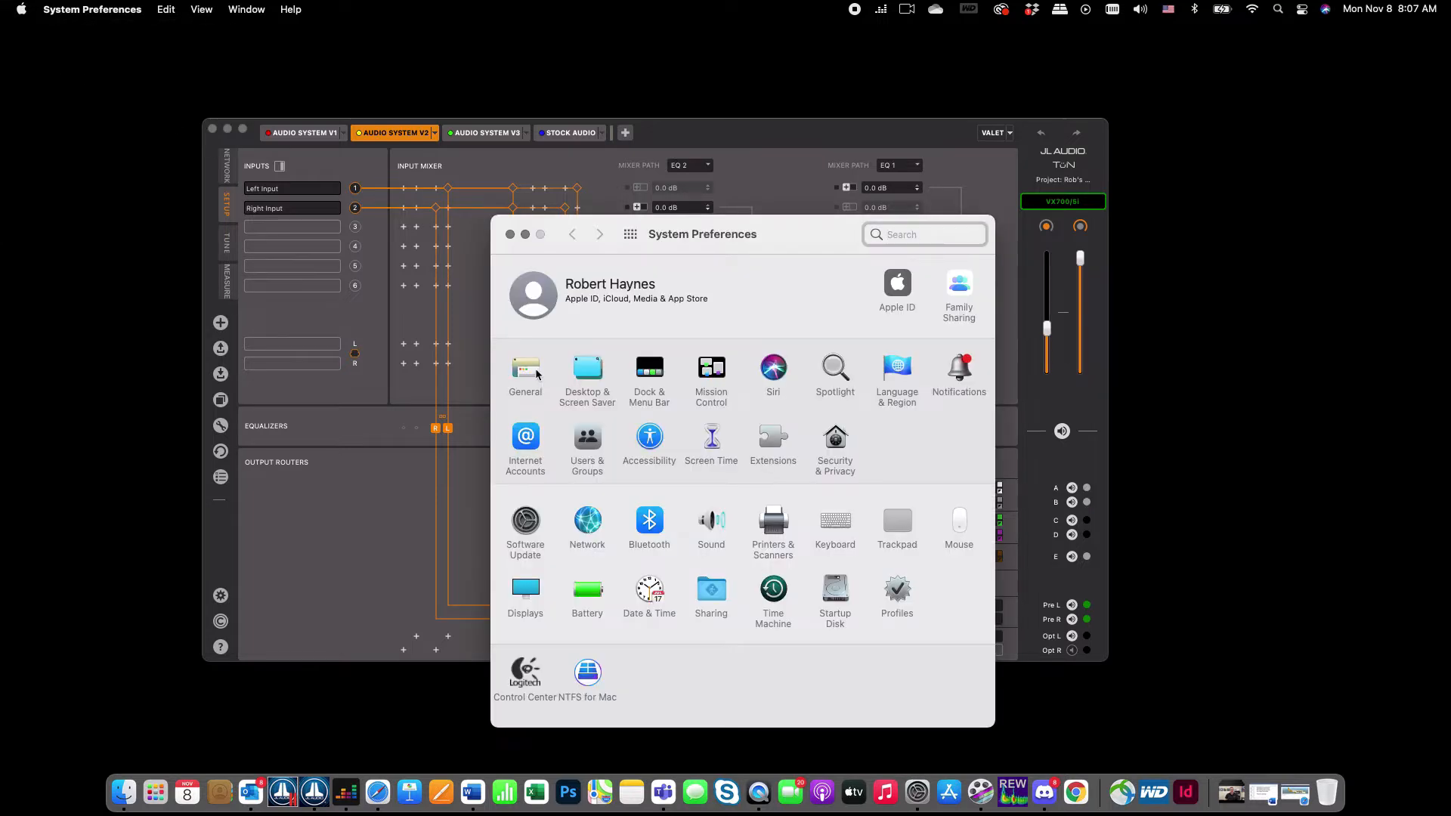
pyautogui.click(715, 528)
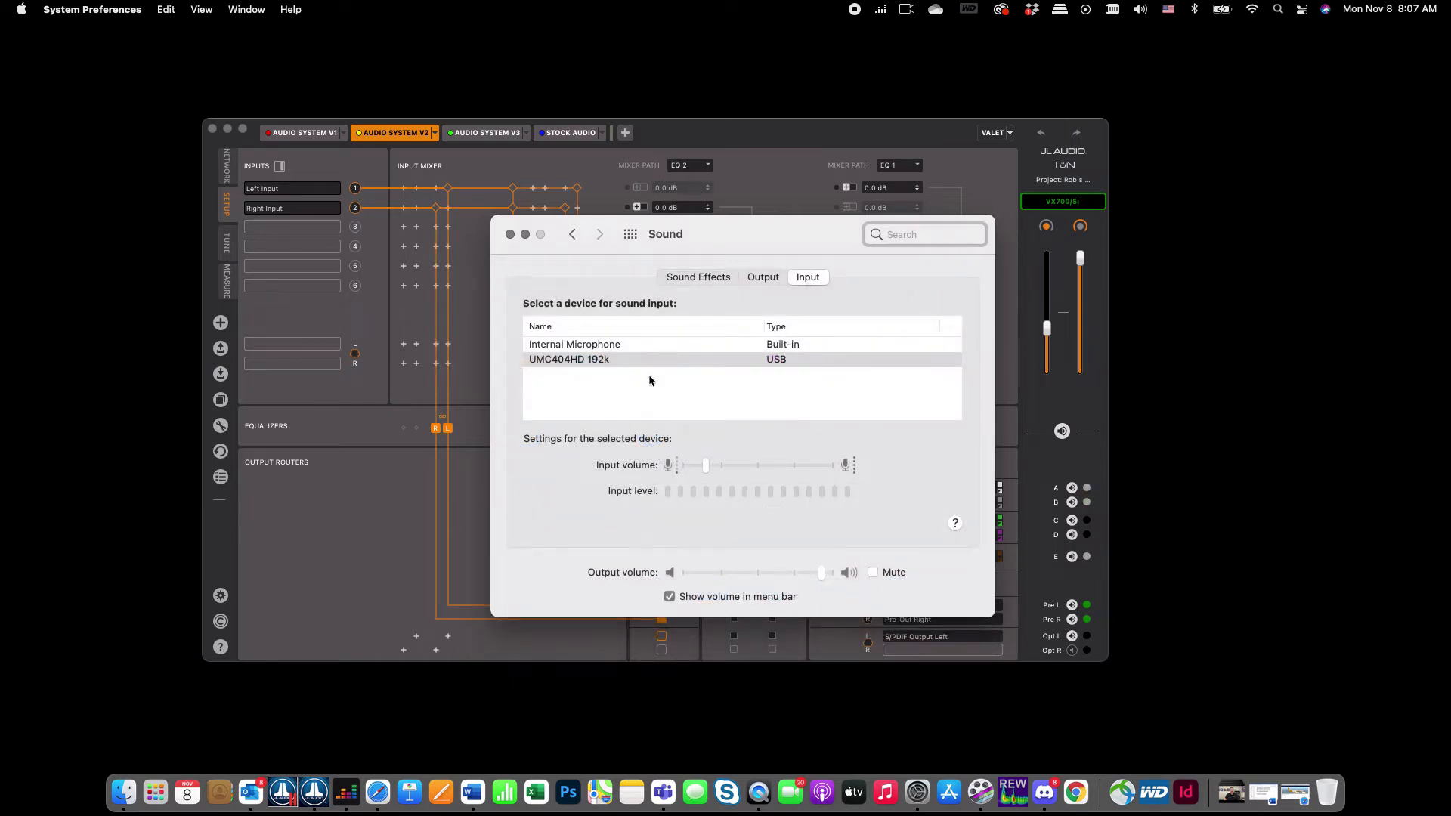
pyautogui.click(706, 463)
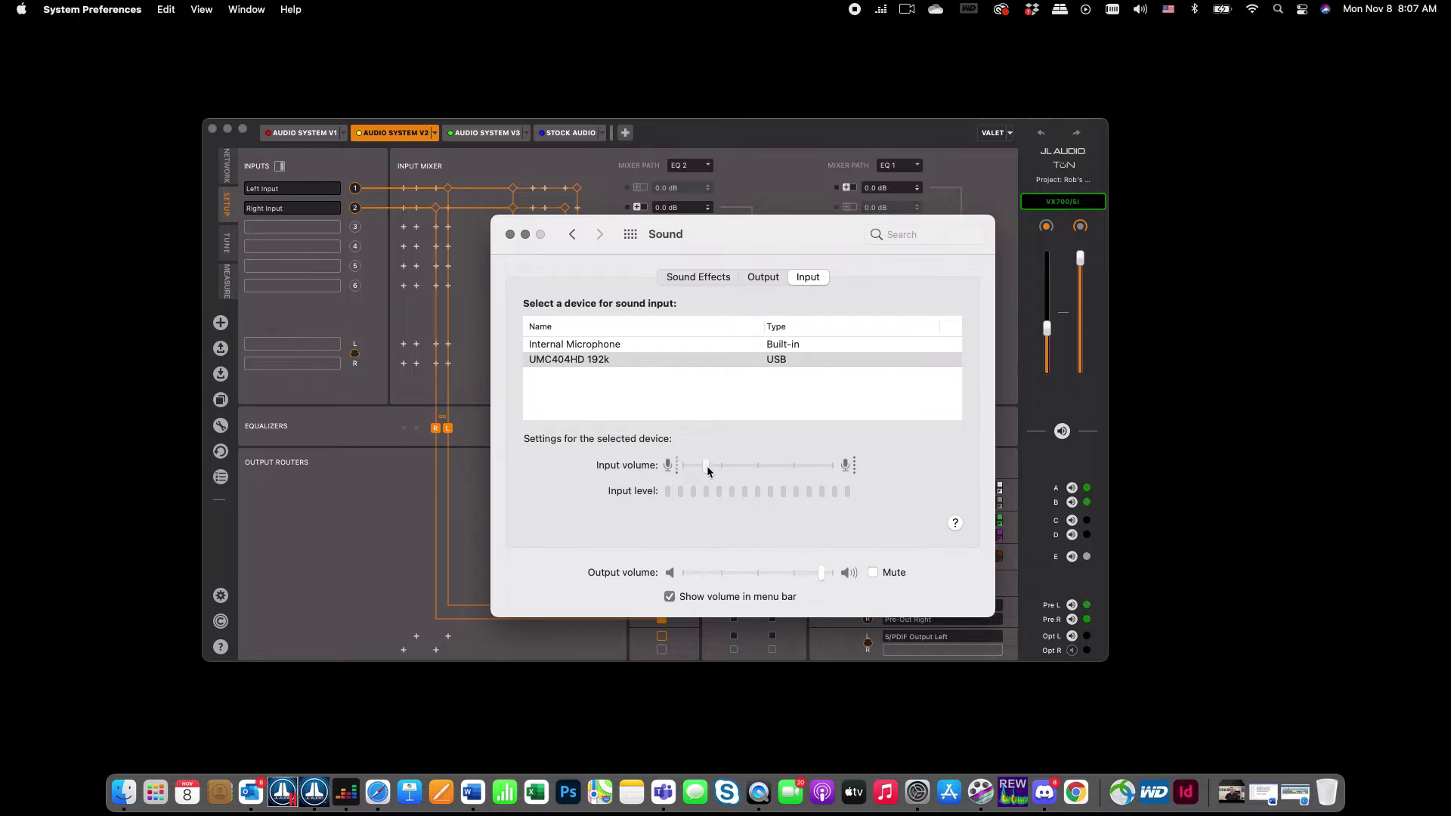
pyautogui.moveTo(709, 469); pyautogui.dragTo(824, 468)
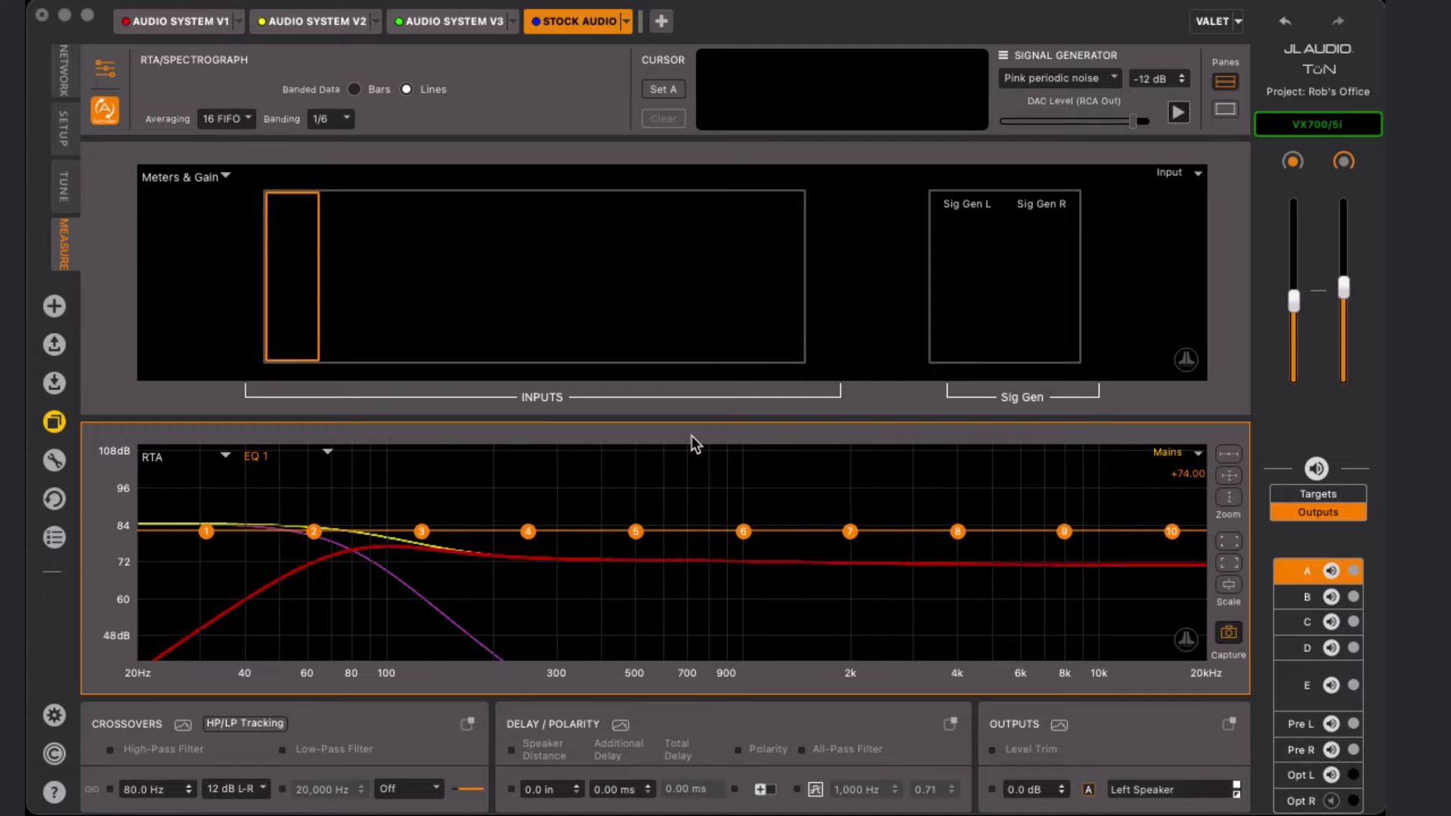
# Step: In the MEASURE settings, set the audio input to UMC404HD 192k on channel 1
pyautogui.click(105, 71)
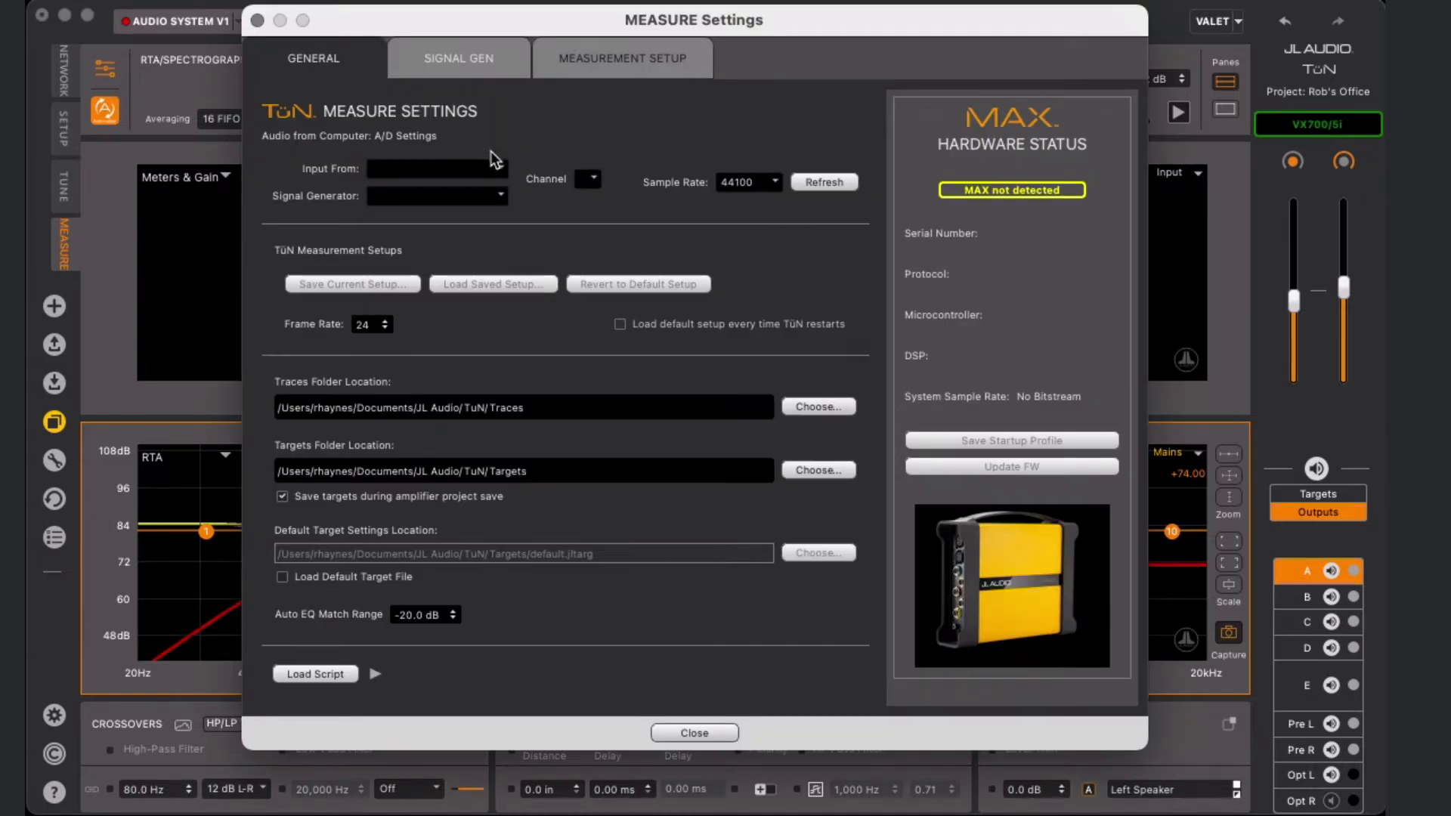
pyautogui.click(502, 169)
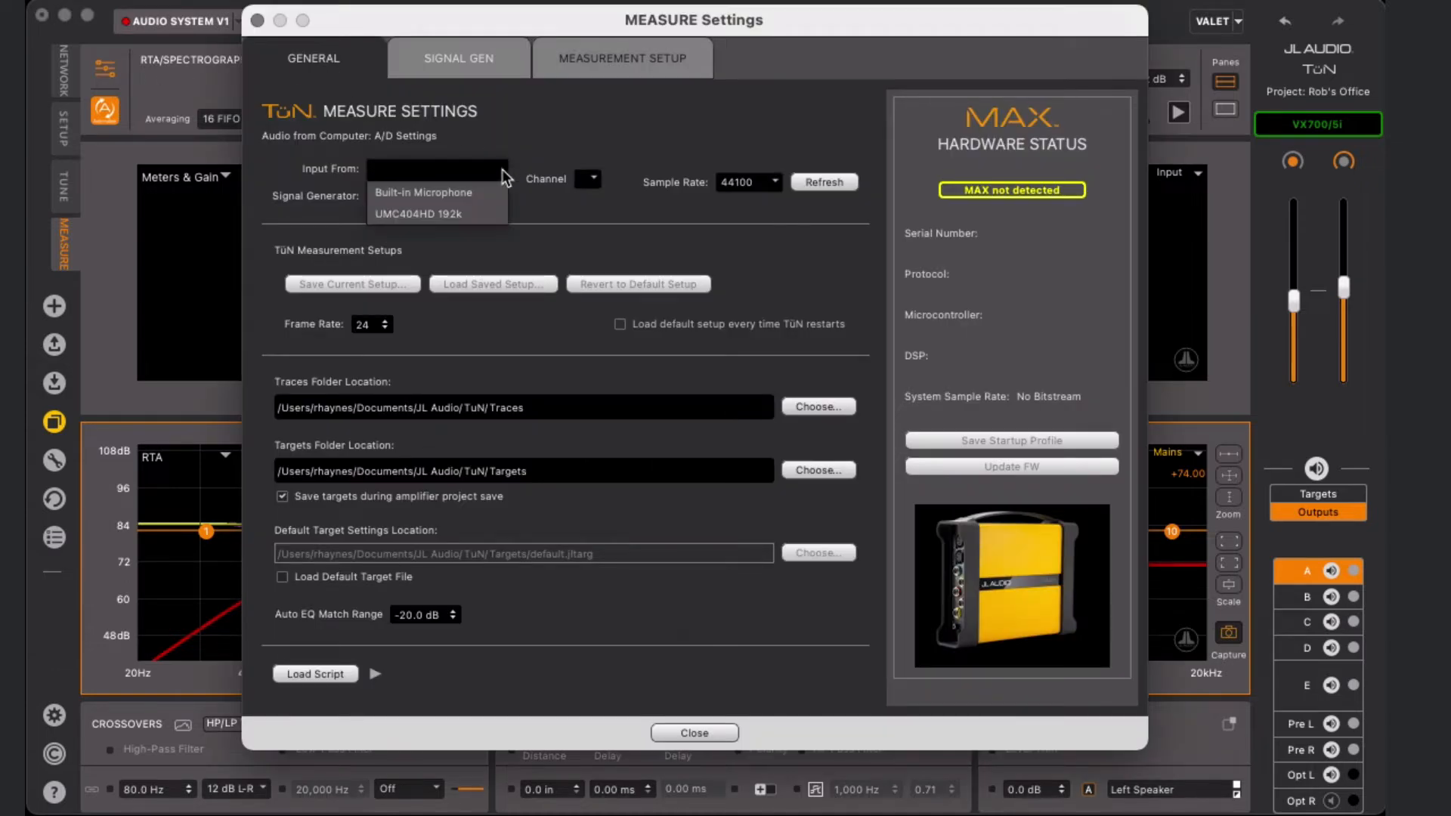
pyautogui.click(473, 213)
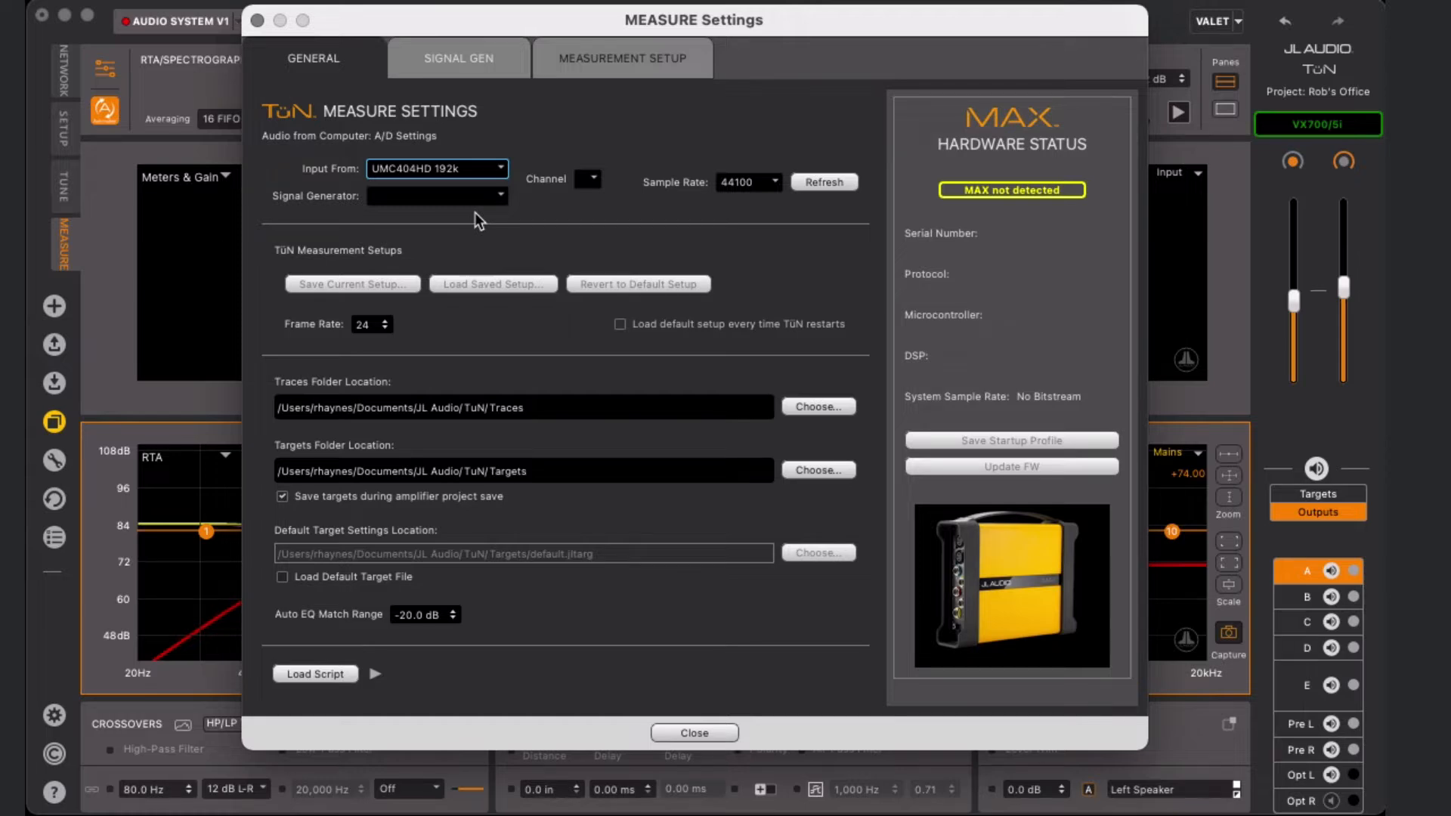
pyautogui.click(595, 183)
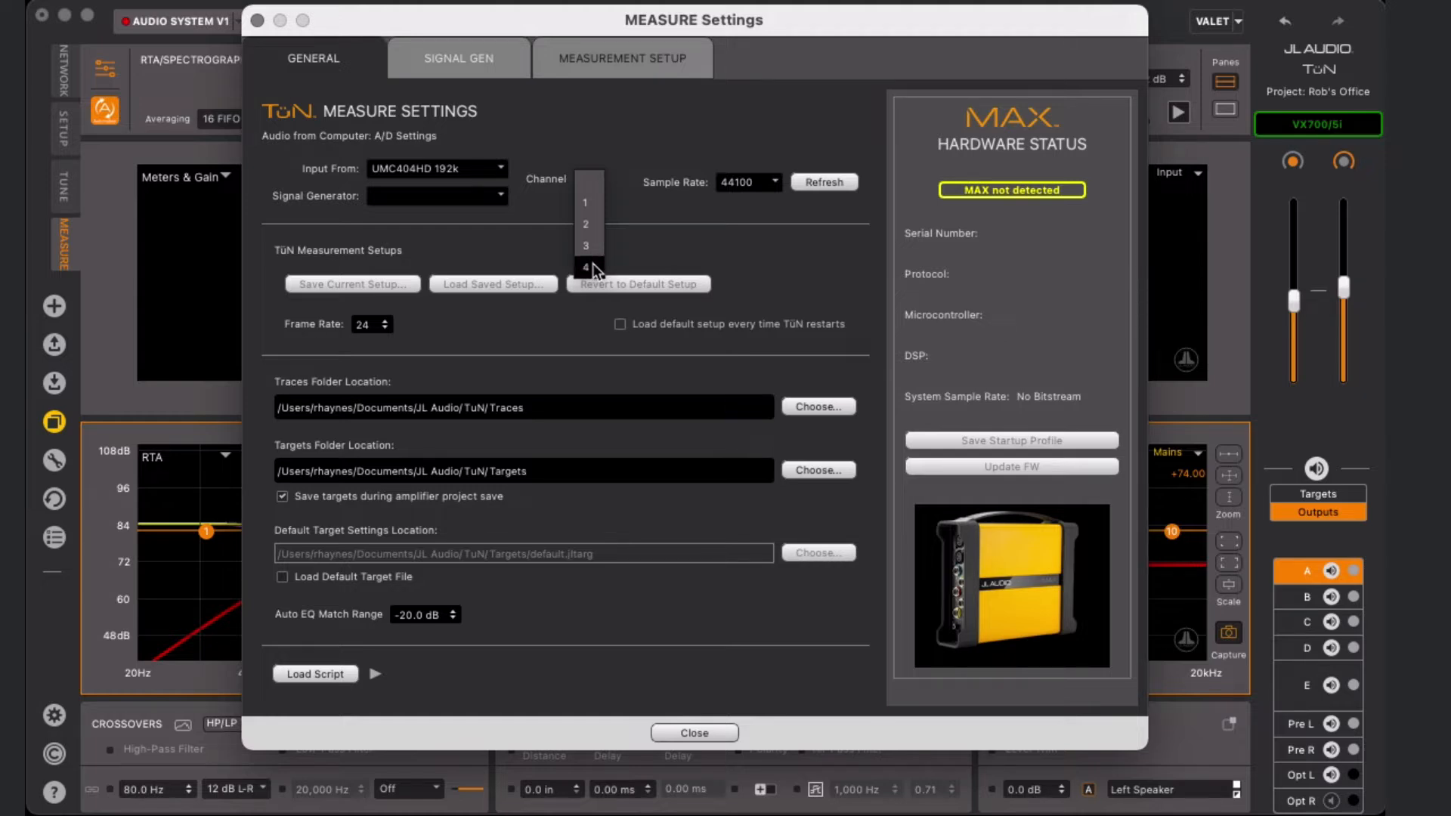
pyautogui.click(588, 208)
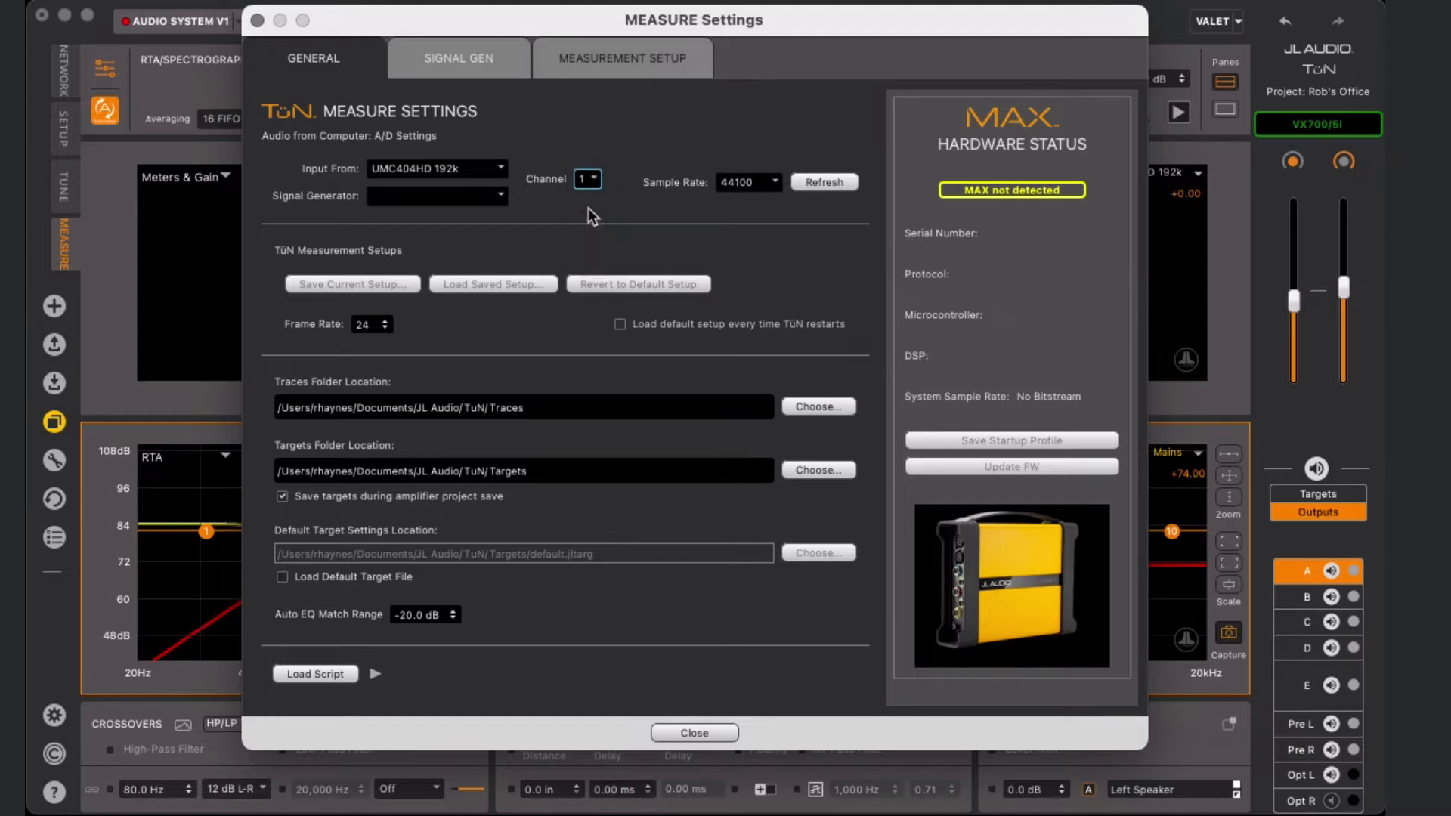
# Step: Assign Built-in Output as the signal generator device and close the MEASURE settings
pyautogui.click(492, 196)
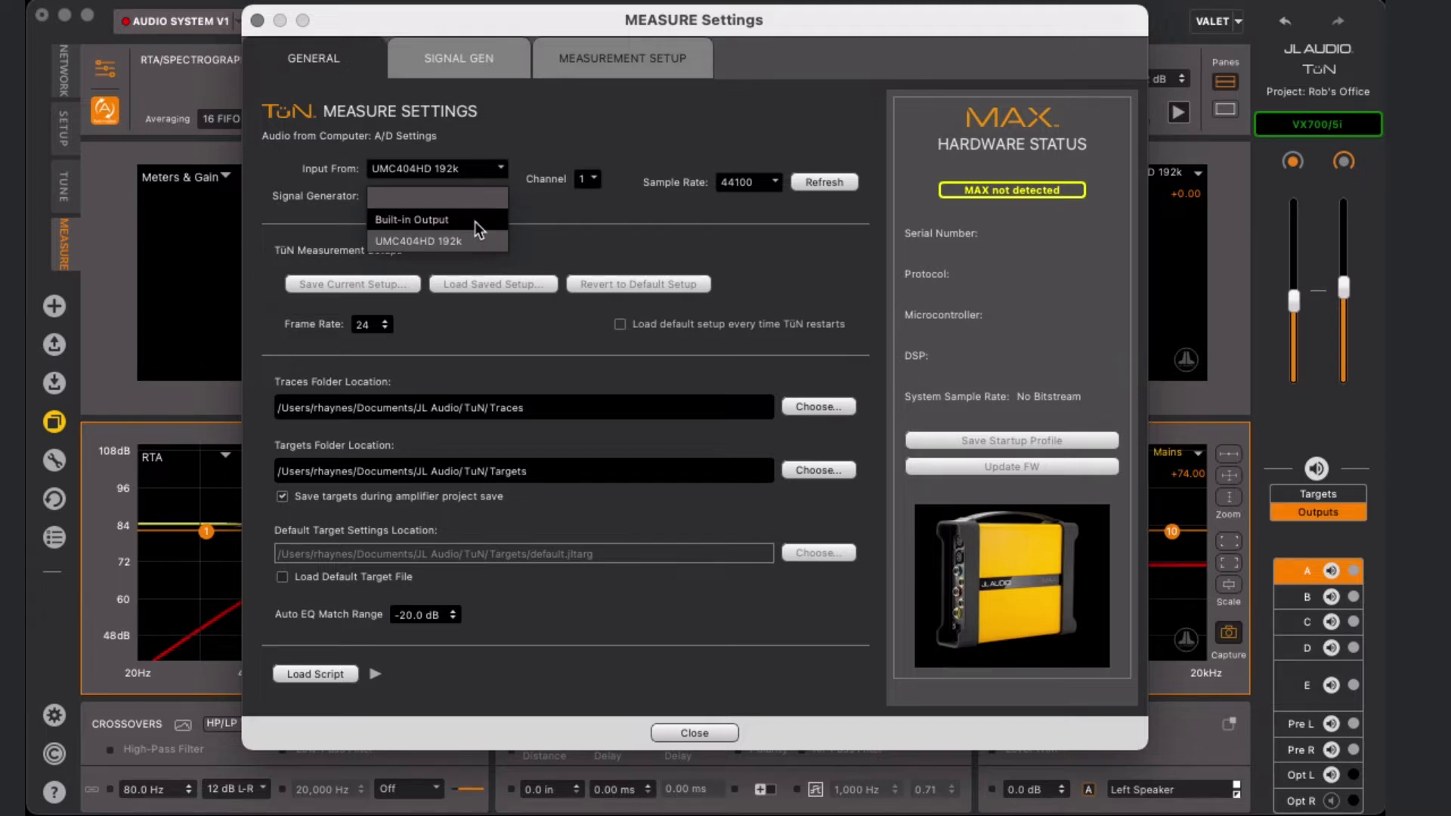
pyautogui.click(476, 221)
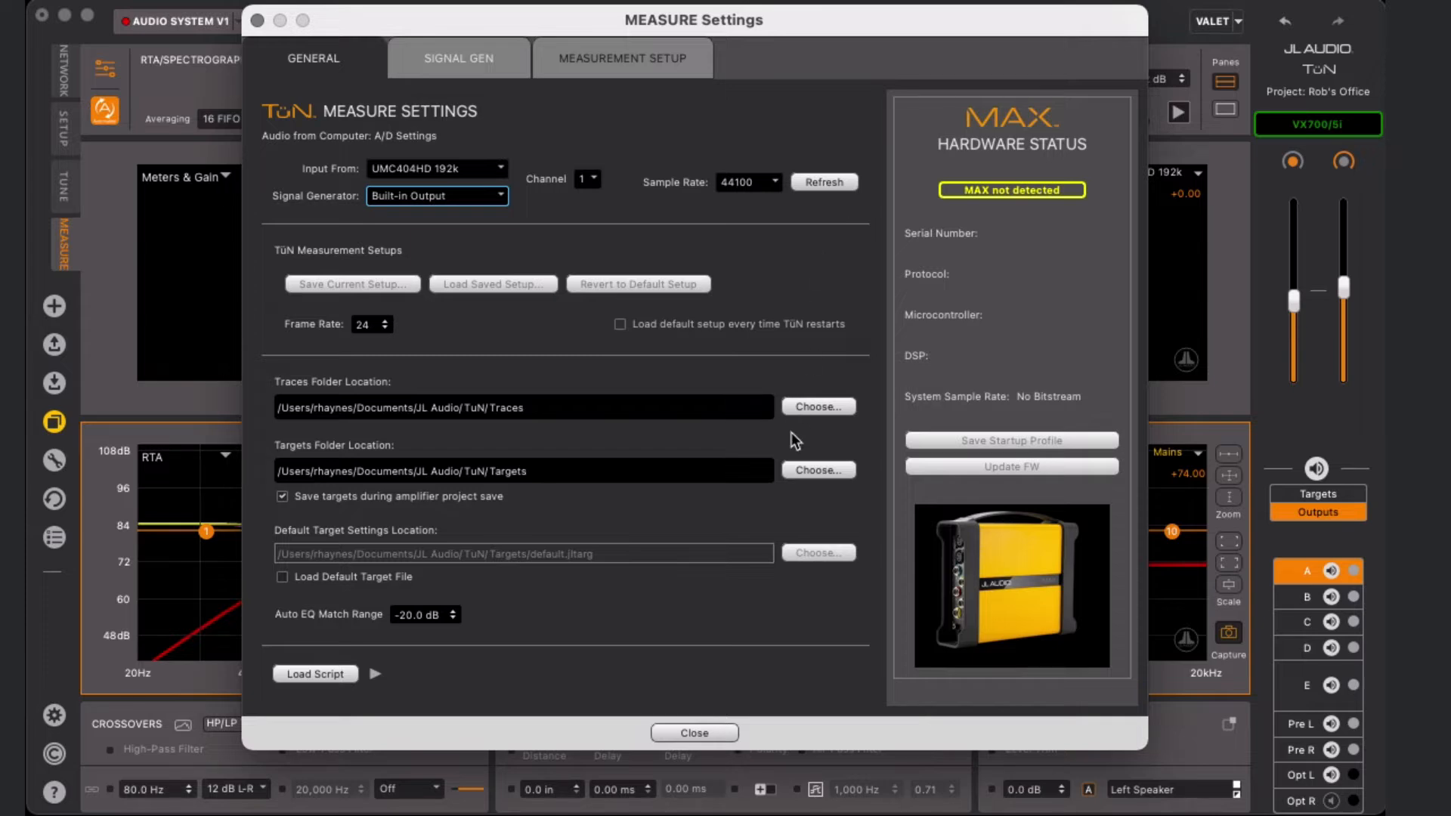
pyautogui.click(697, 734)
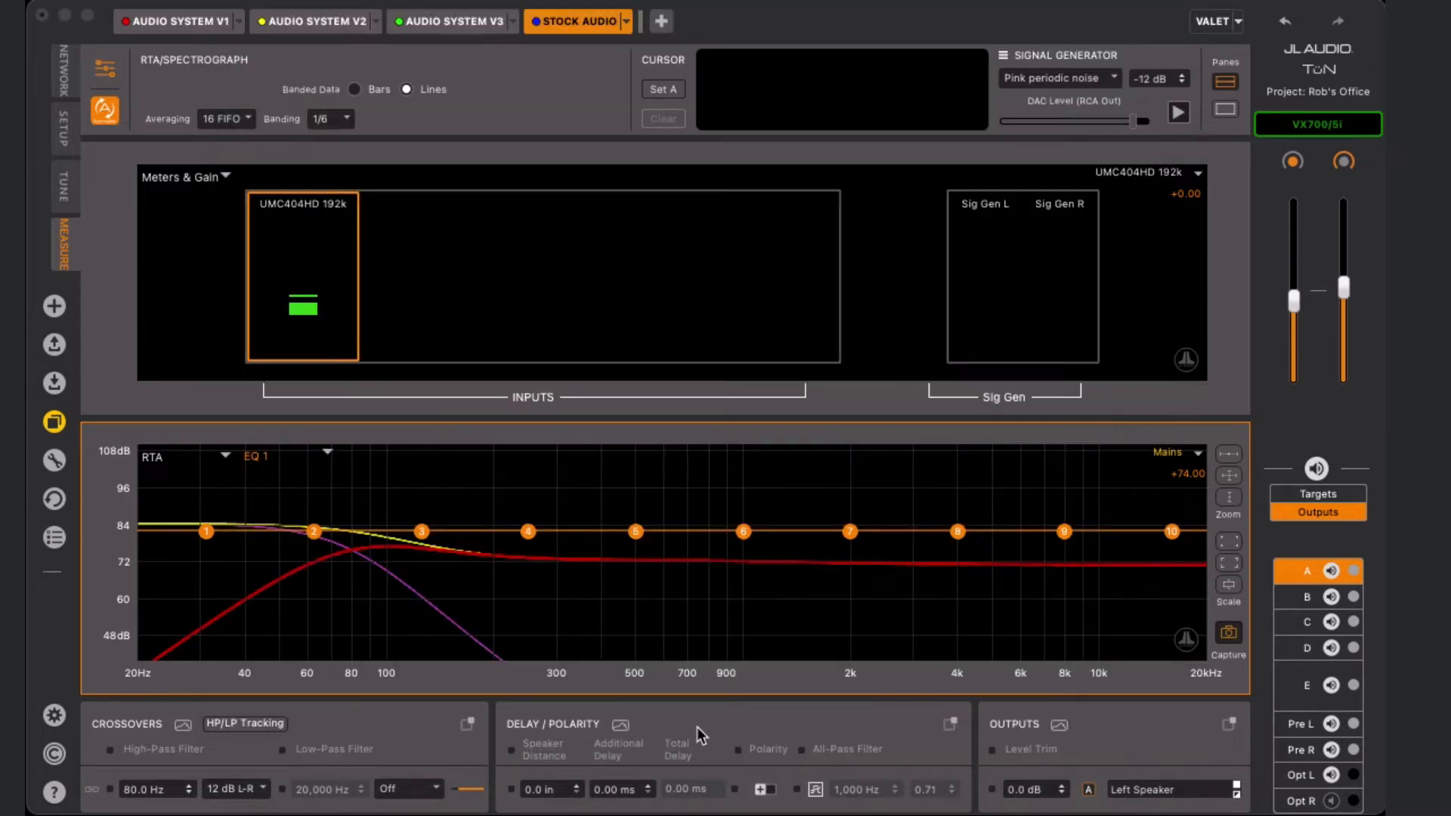
# Step: Start the pink periodic noise at -12 dB and lower the amplifier's master level slightly
pyautogui.click(703, 659)
pyautogui.click(703, 666)
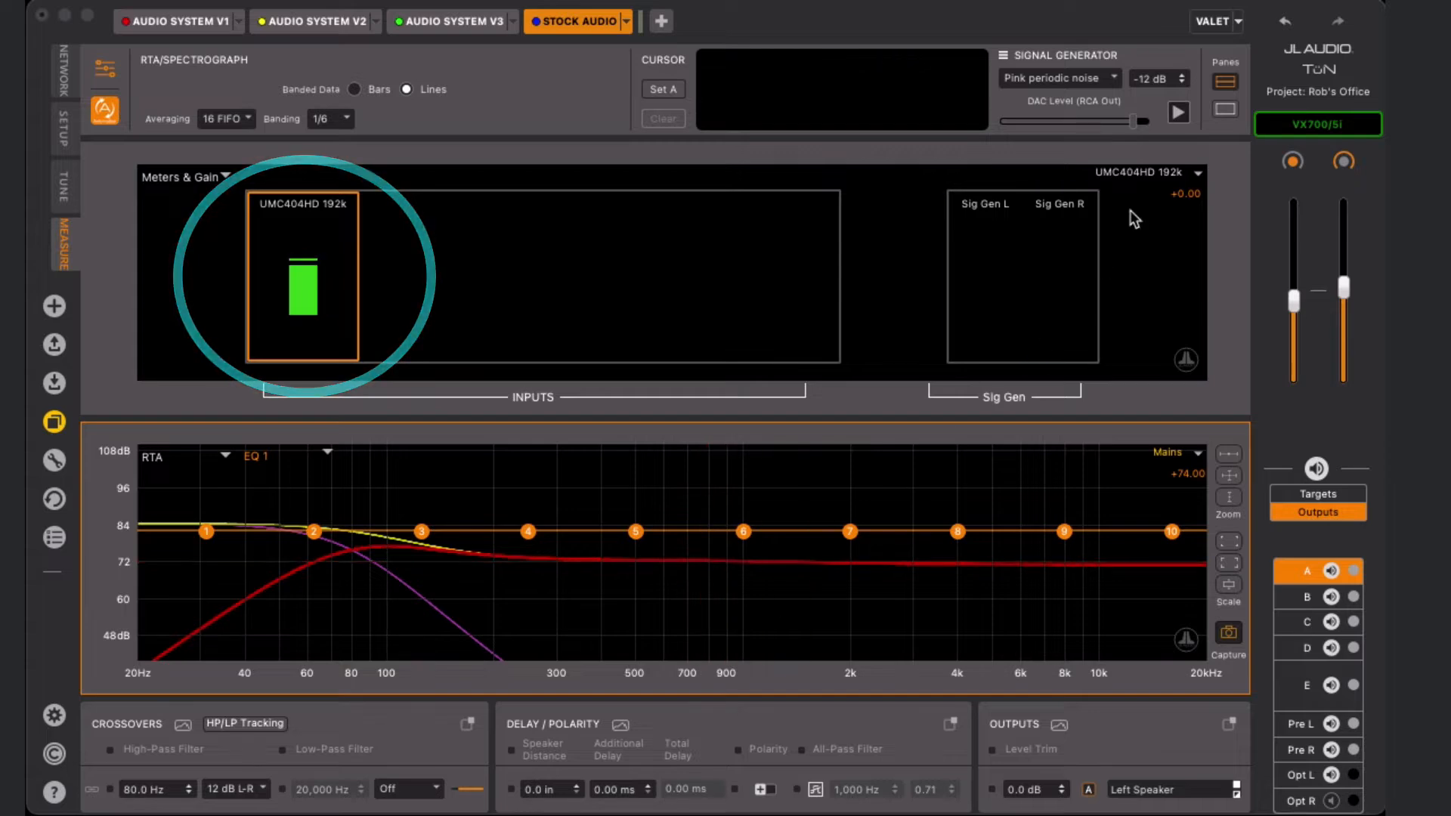
pyautogui.click(1178, 114)
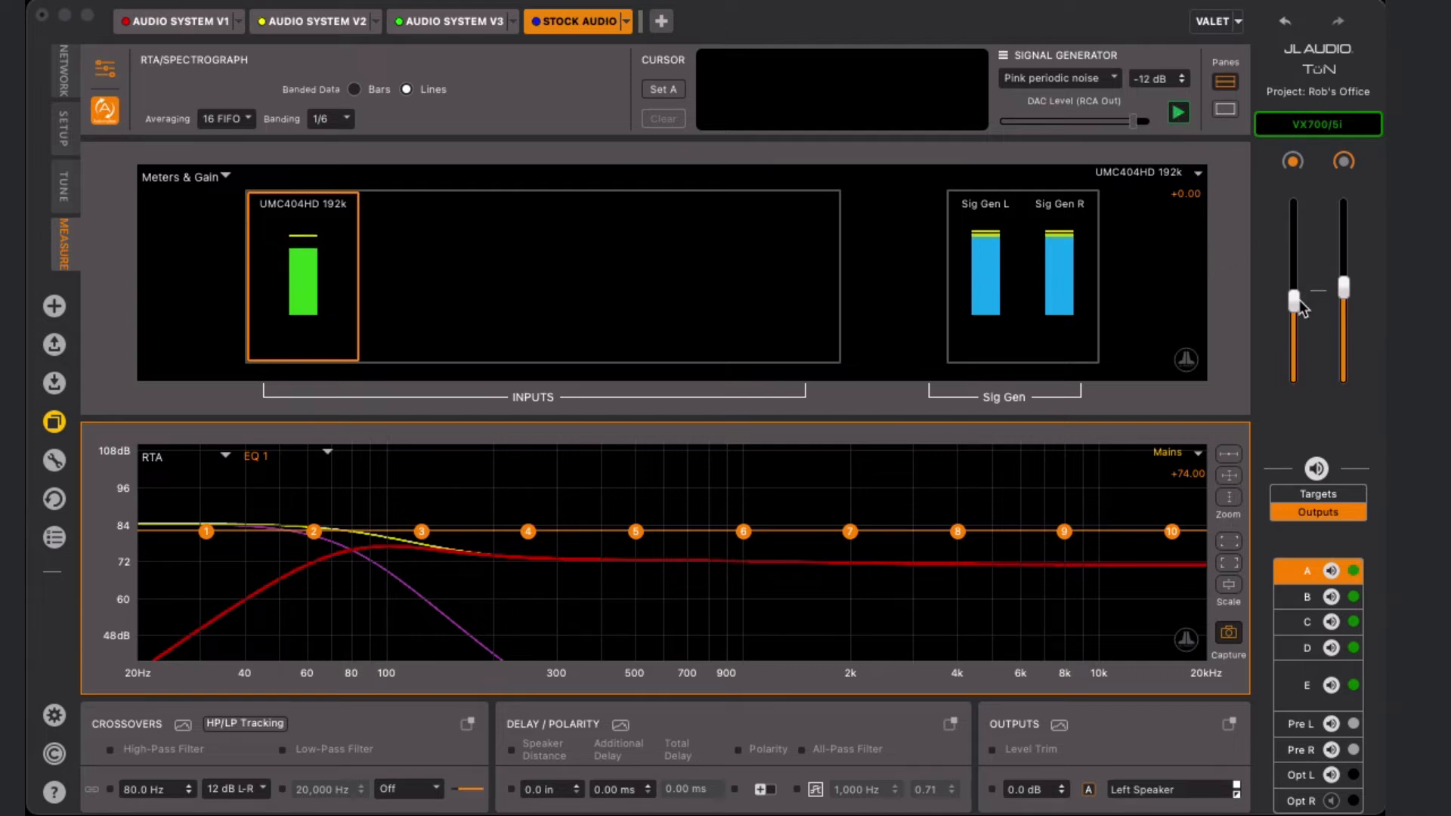
pyautogui.moveTo(1299, 300)
pyautogui.mouseDown()
pyautogui.moveTo(1299, 334)
pyautogui.moveTo(1297, 308)
pyautogui.mouseUp()
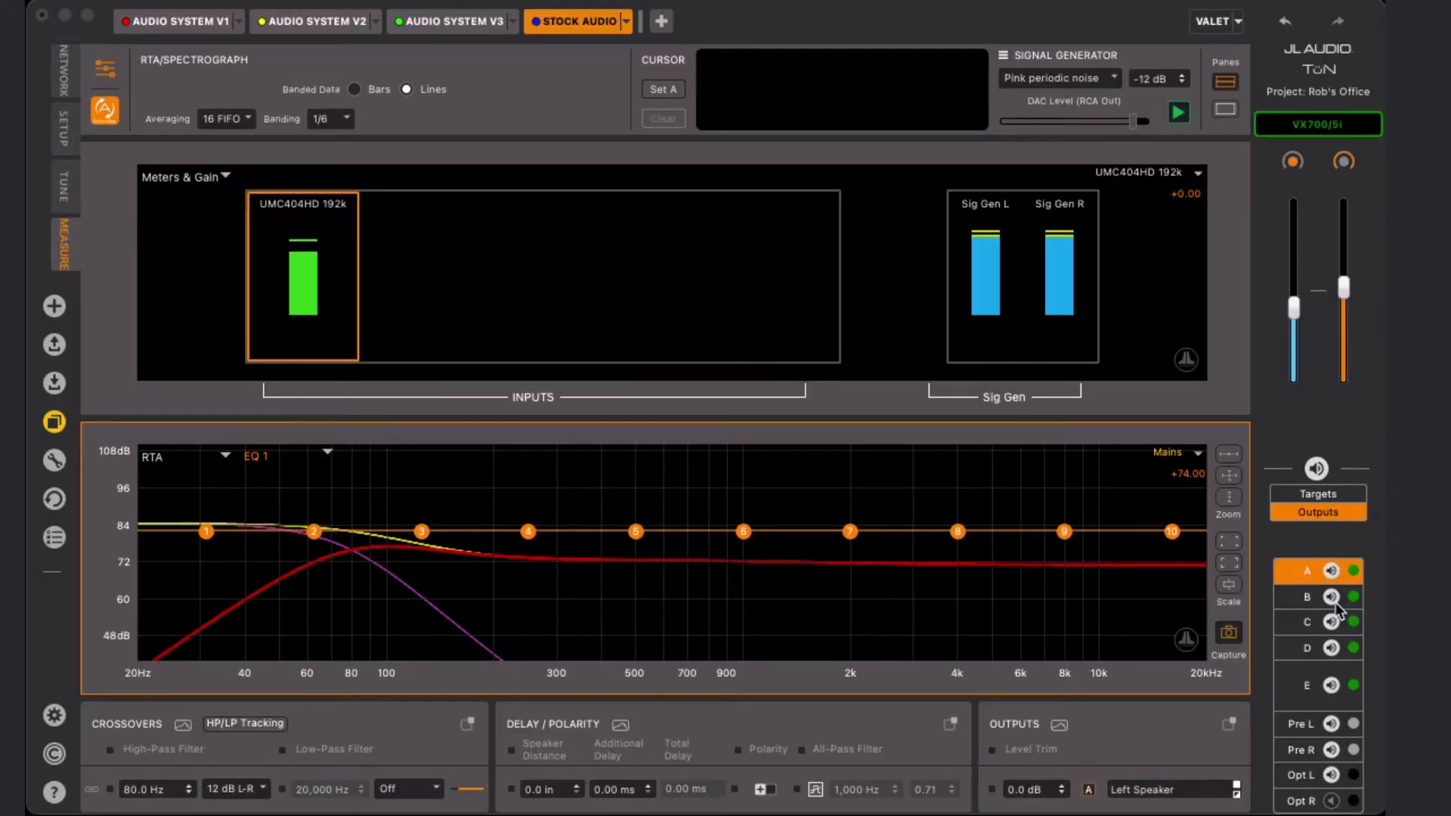
# Step: Mute outputs B and E and start the live UMC404HD trace in the RTA graph
pyautogui.click(1332, 597)
pyautogui.click(1332, 685)
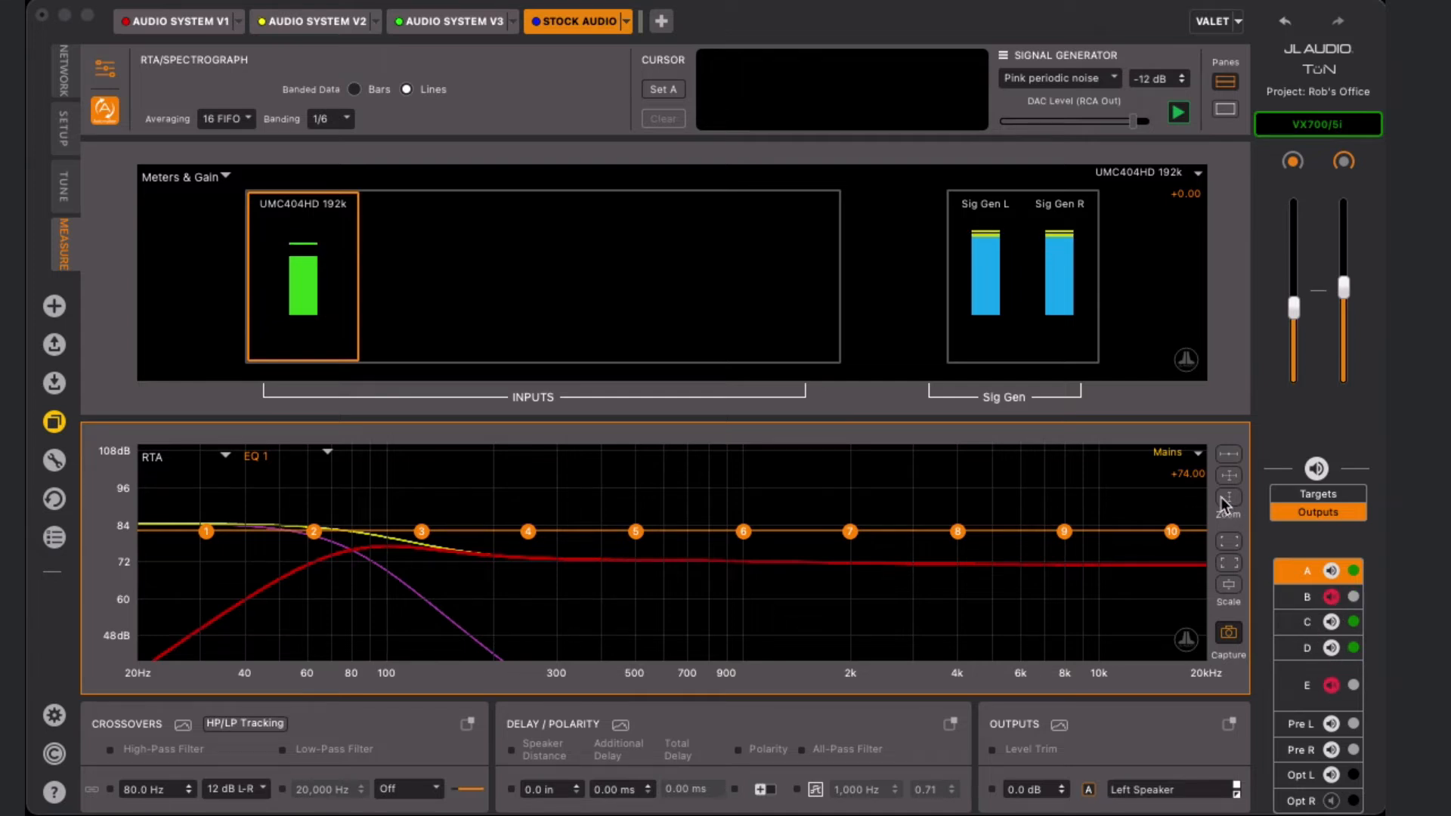
pyautogui.click(1201, 457)
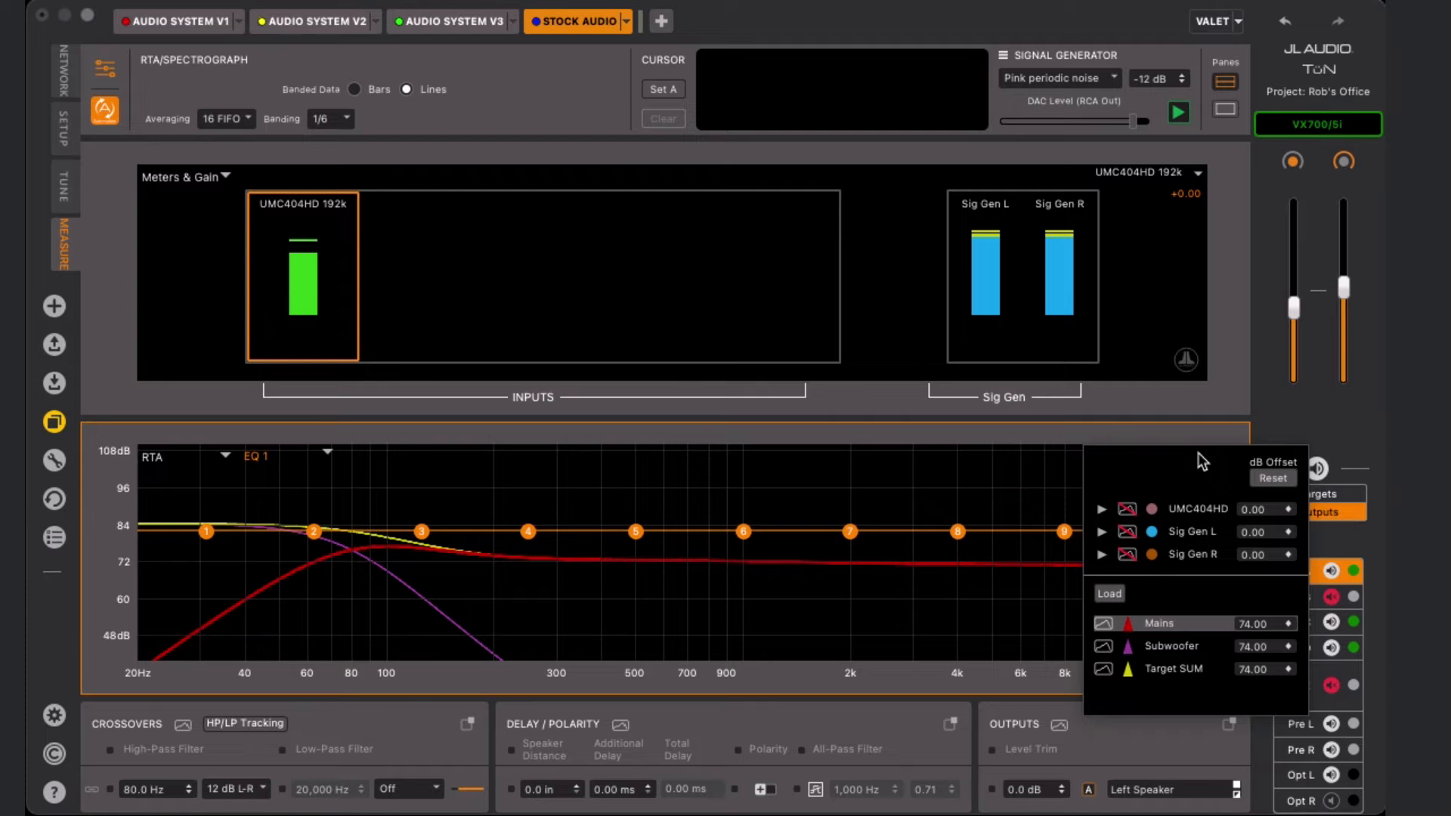
pyautogui.click(1101, 511)
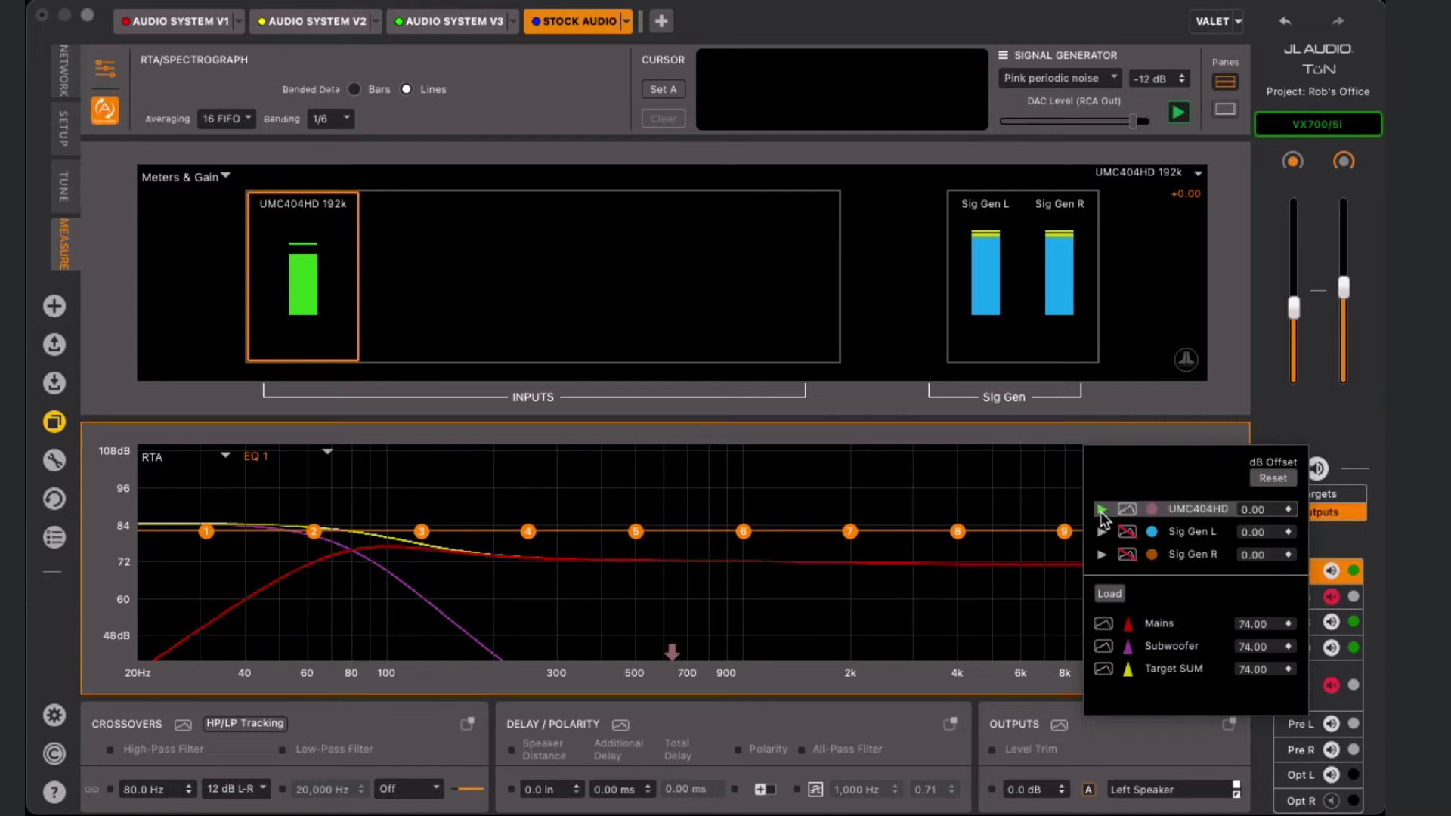
pyautogui.click(1022, 506)
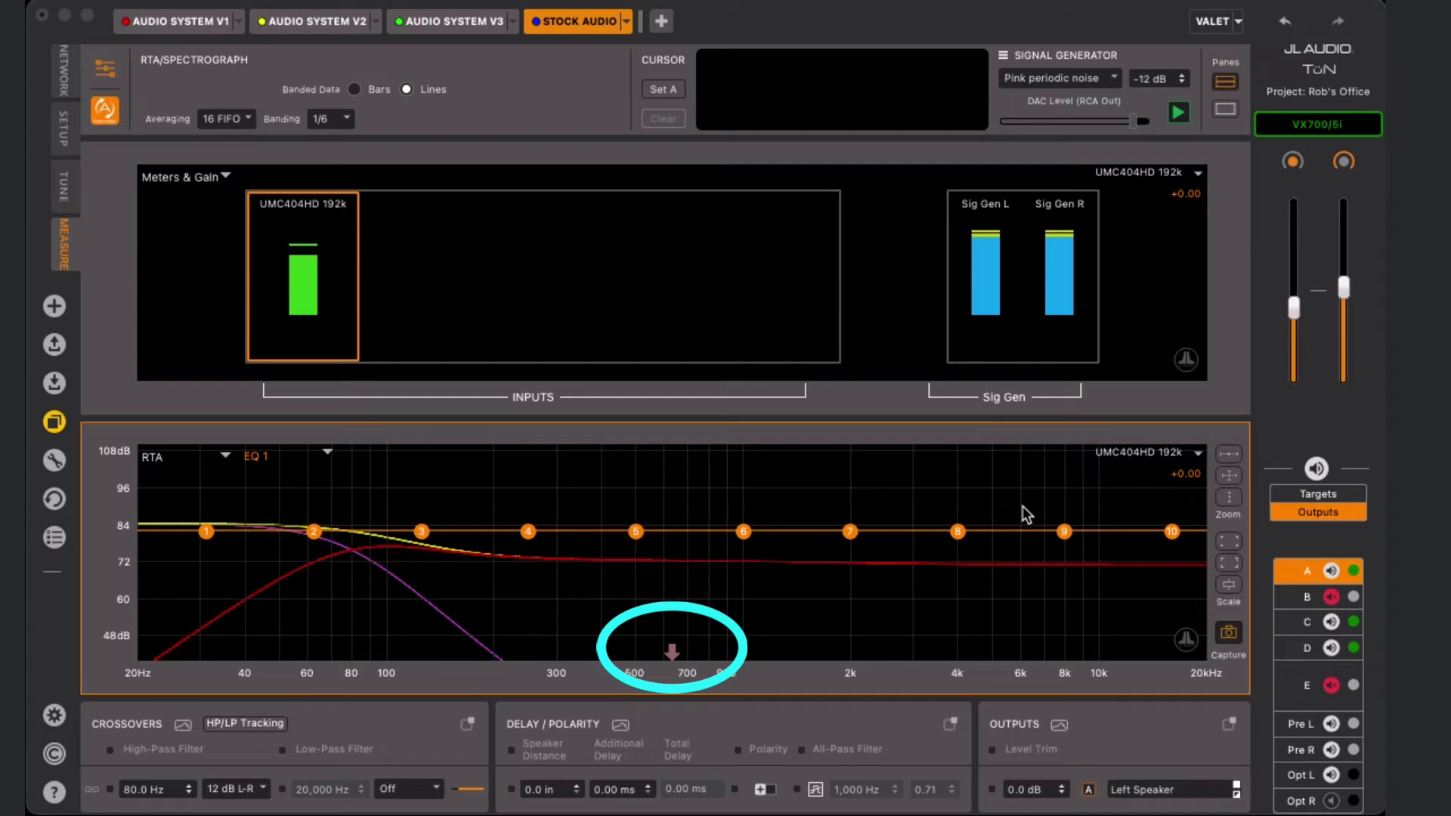
# Step: Rescale the RTA graph to 20 Hz–20 kHz and shift its level range down to about -12 to -72 dB around the microphone trace
pyautogui.click(1021, 507)
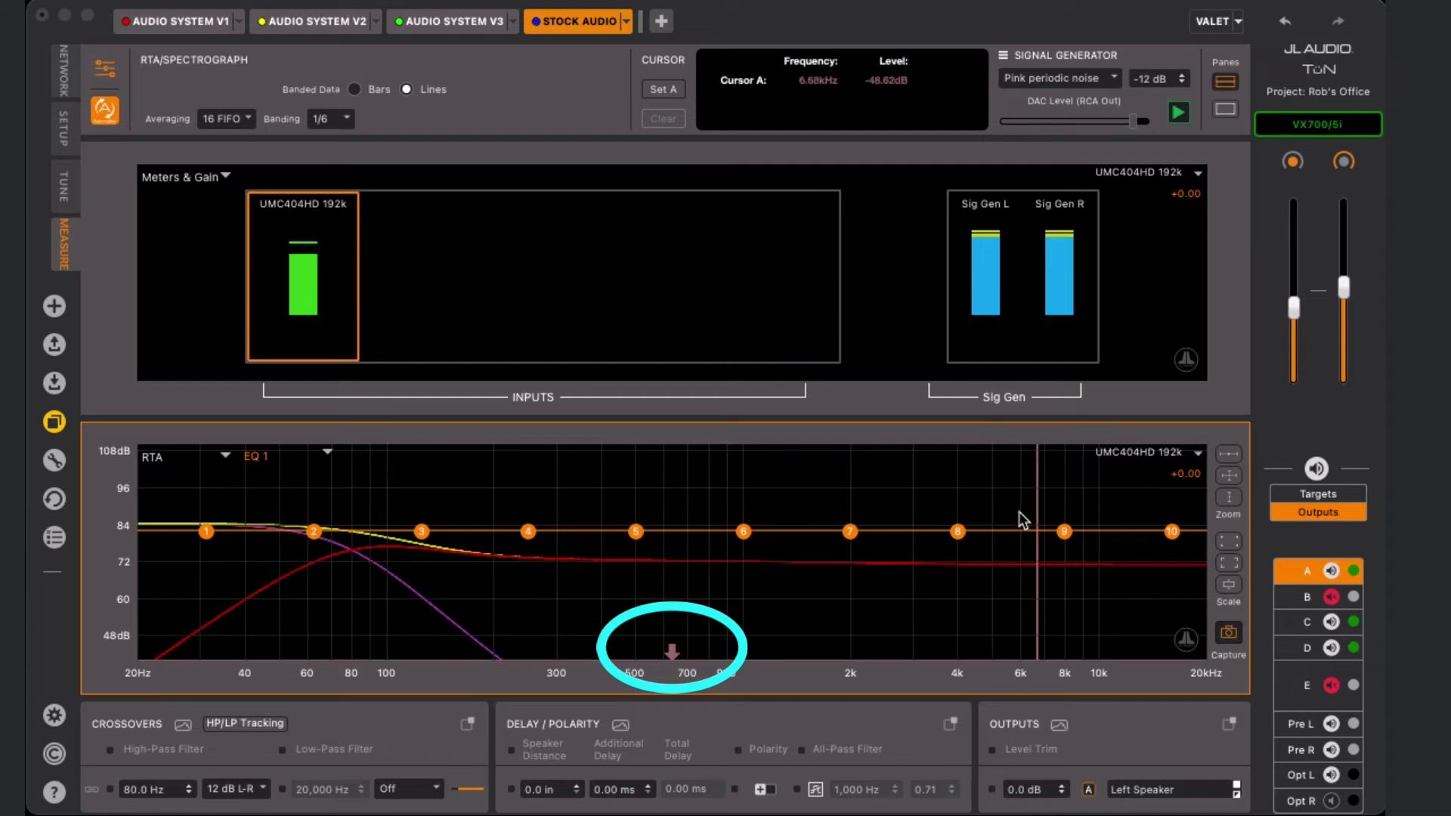
pyautogui.moveTo(1018, 513)
pyautogui.mouseDown()
pyautogui.moveTo(686, 664)
pyautogui.moveTo(922, 632)
pyautogui.mouseUp()
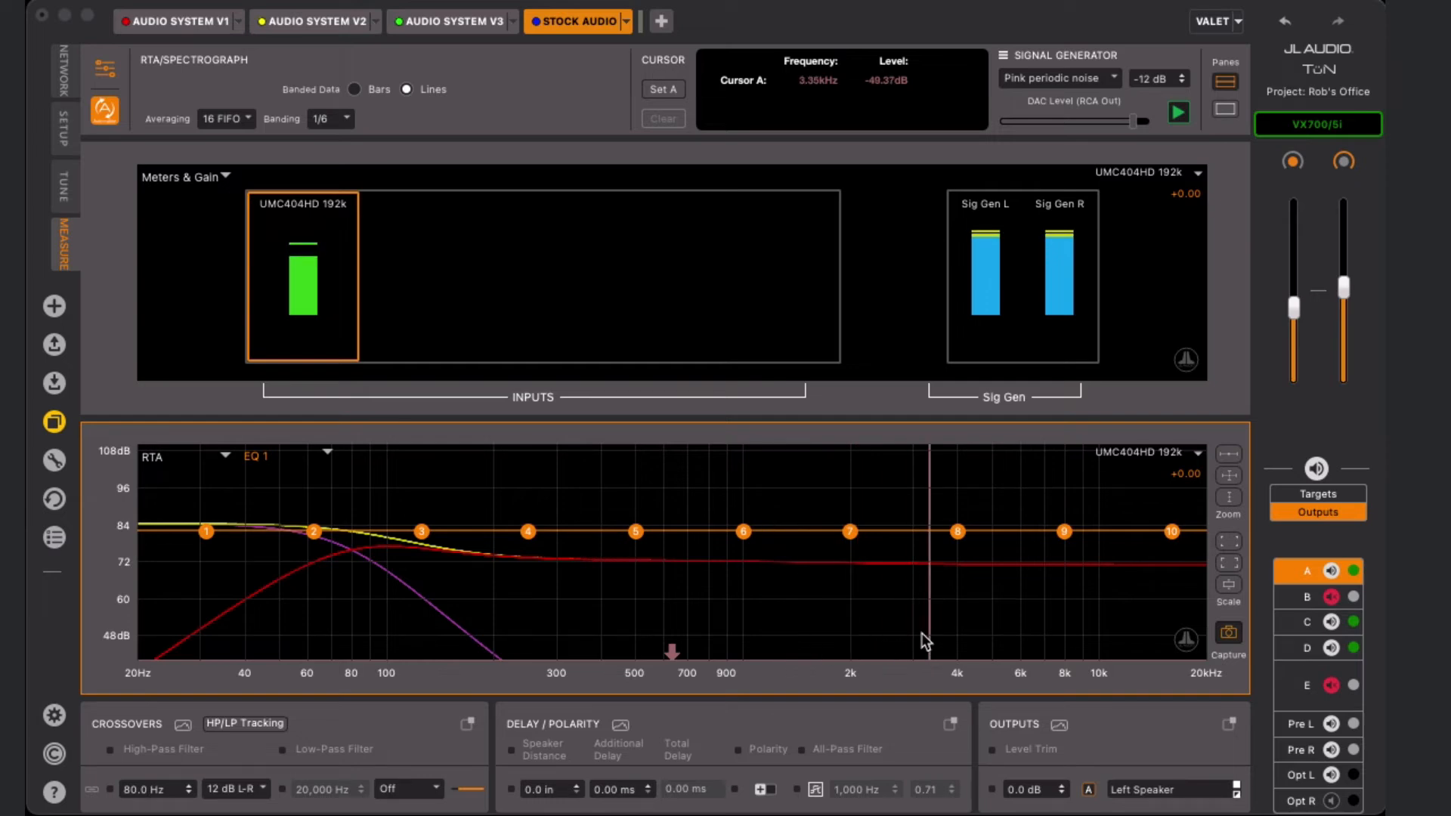
pyautogui.scroll(-5, 1014, 617)
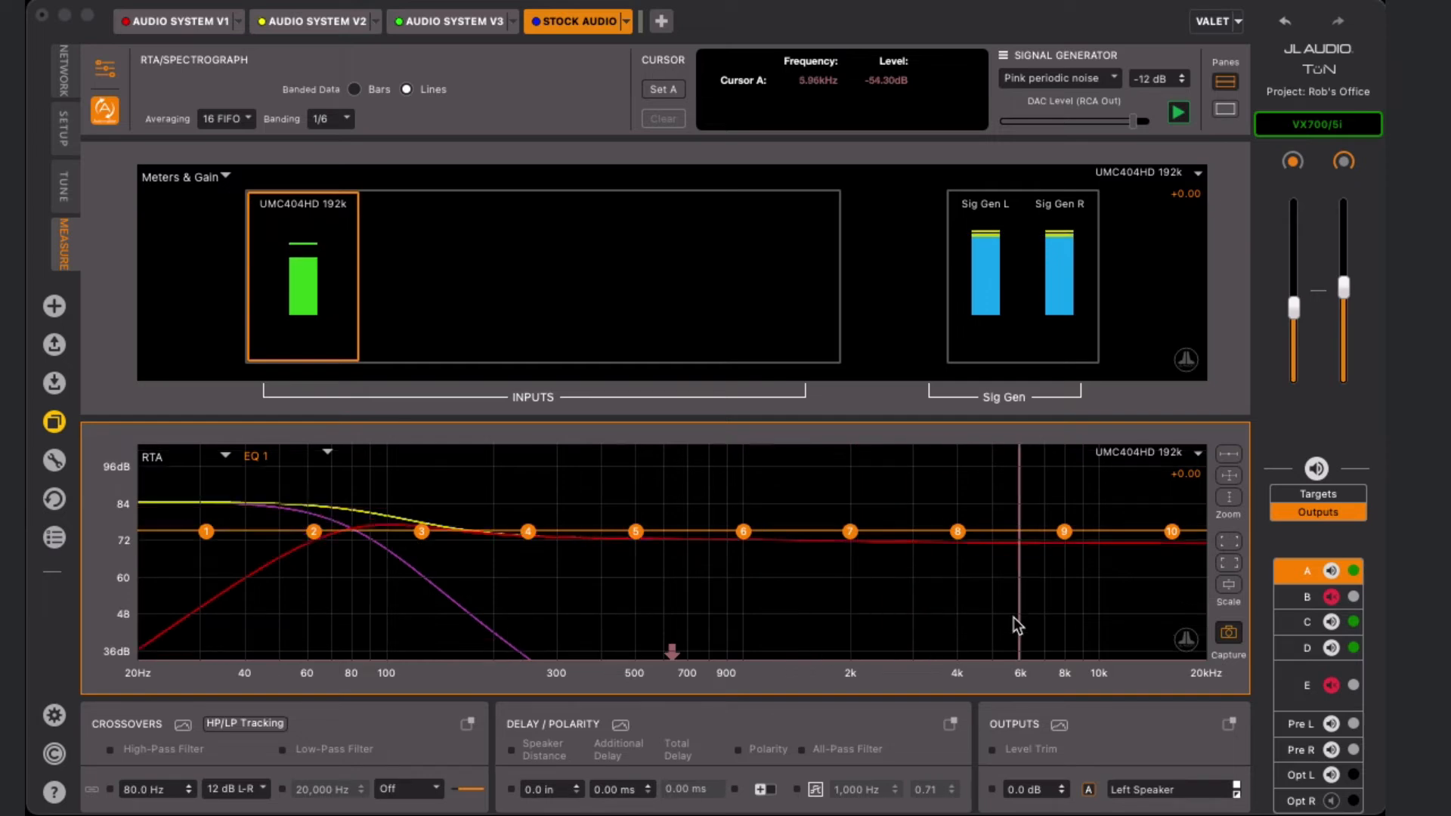
pyautogui.scroll(3, 1014, 615)
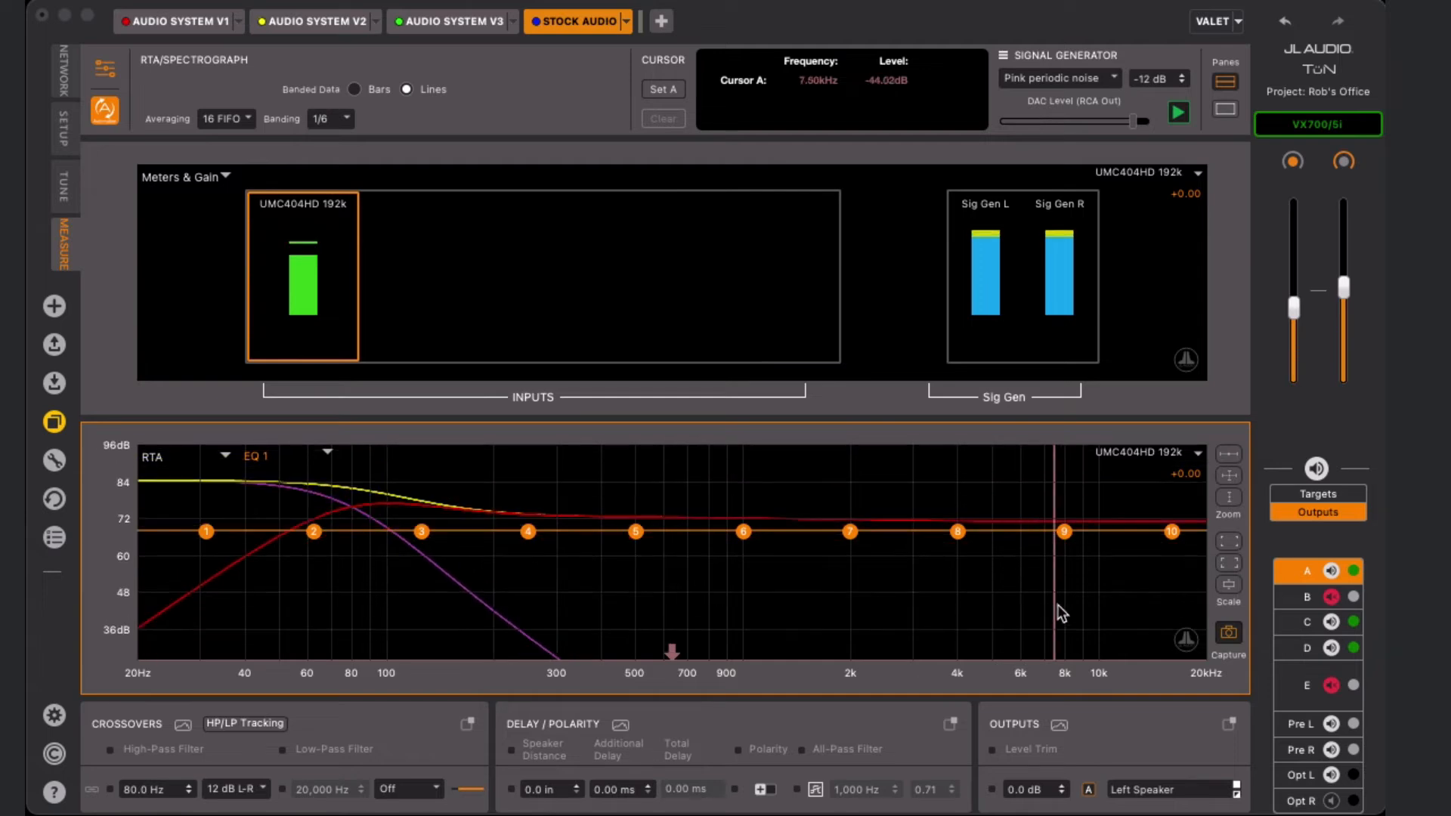
pyautogui.click(1229, 564)
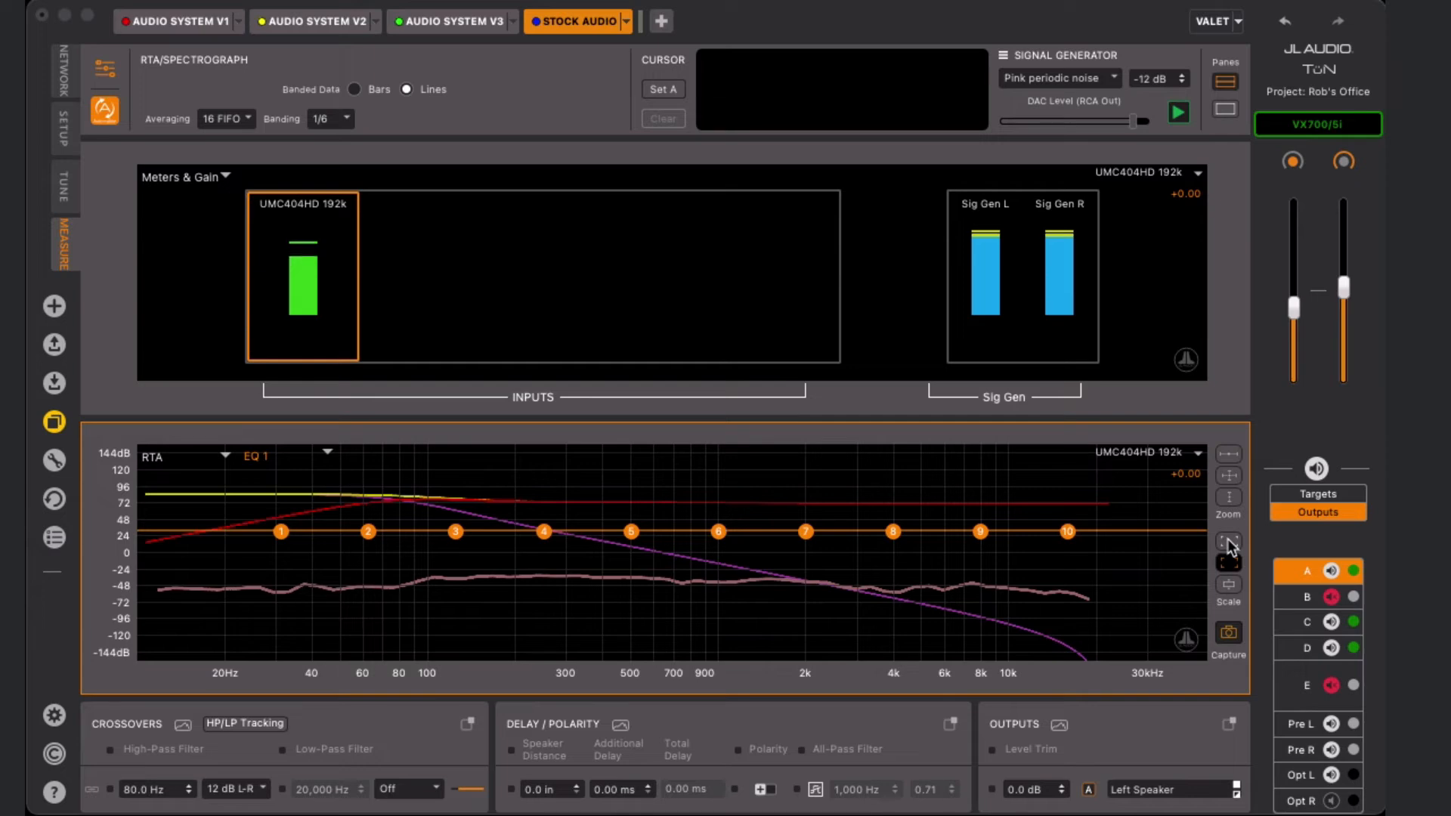
pyautogui.click(1228, 539)
pyautogui.scroll(-9, 1073, 591)
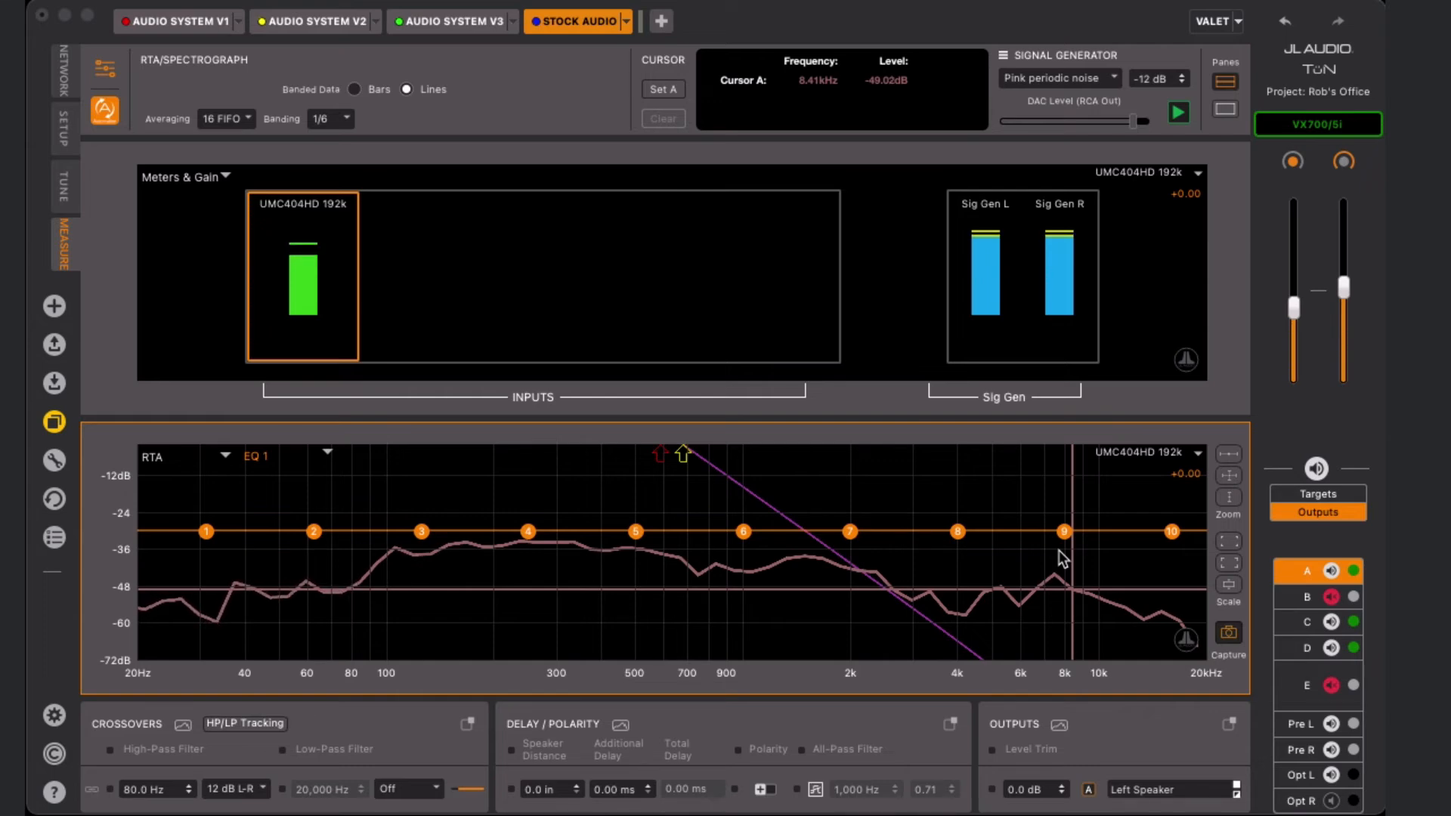
# Step: Set the dB offset of the UMC404HD trace to 100 in the RTA trace list
pyautogui.click(1196, 456)
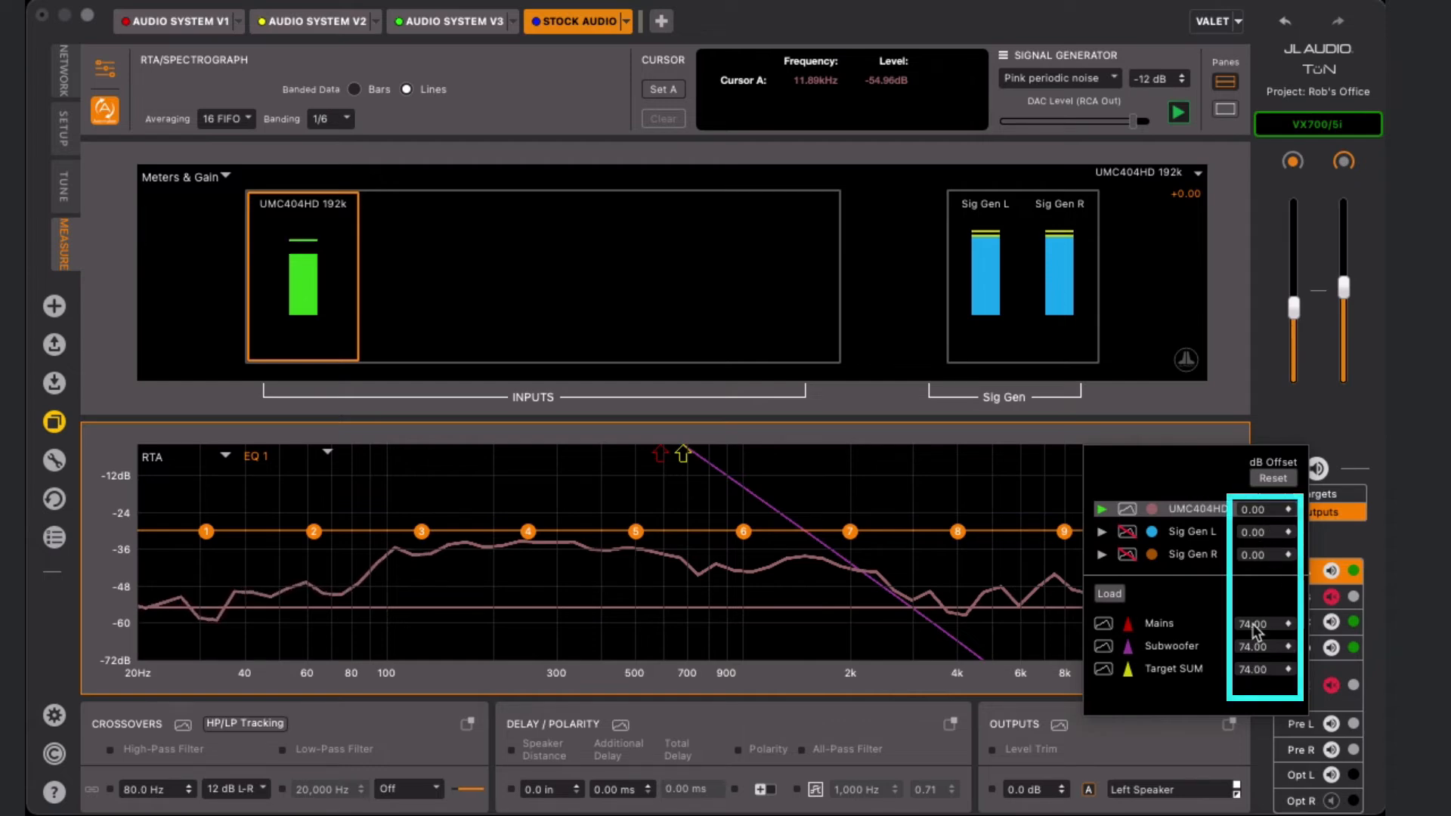
pyautogui.click(1269, 513)
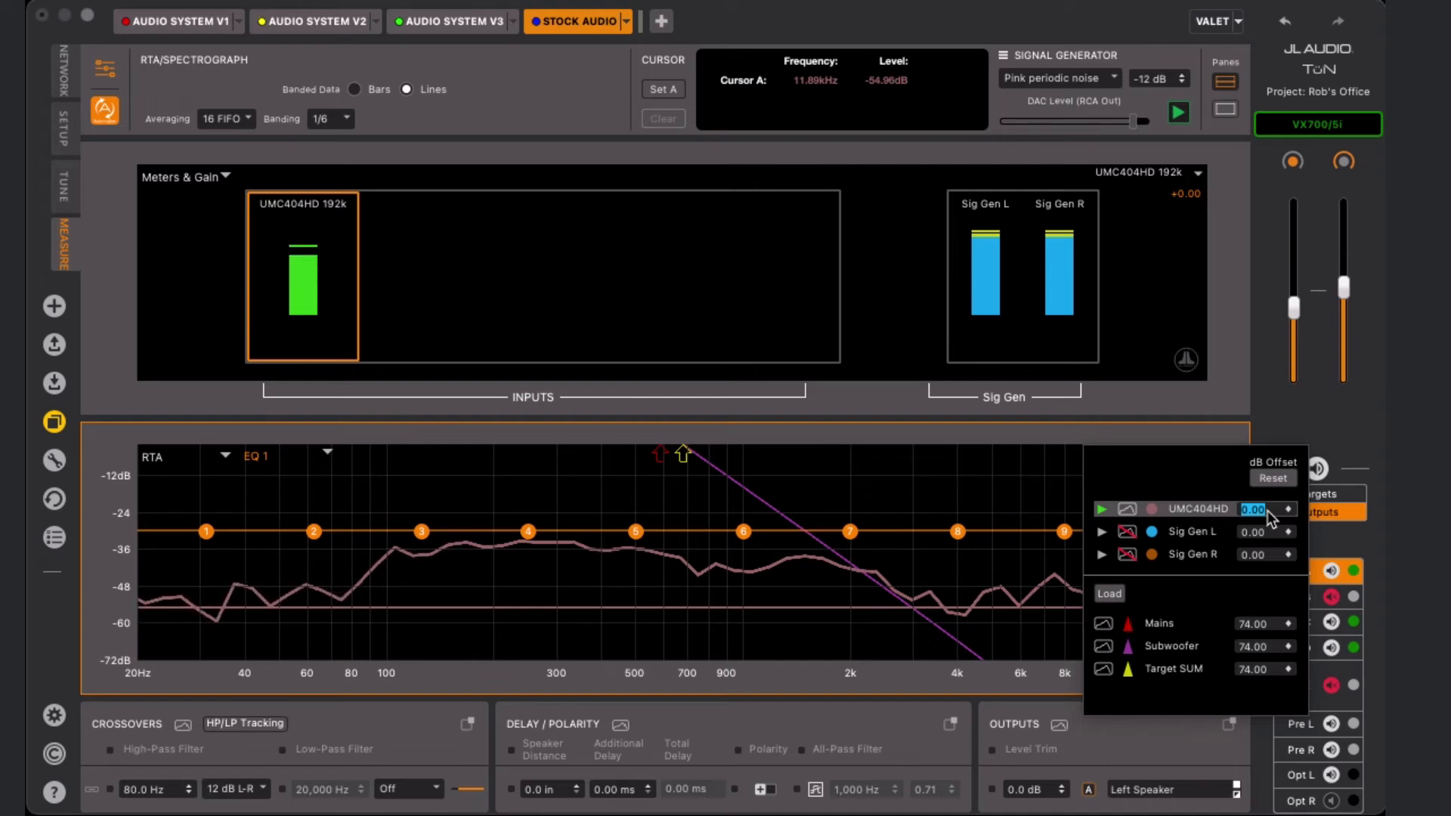
pyautogui.write('100')
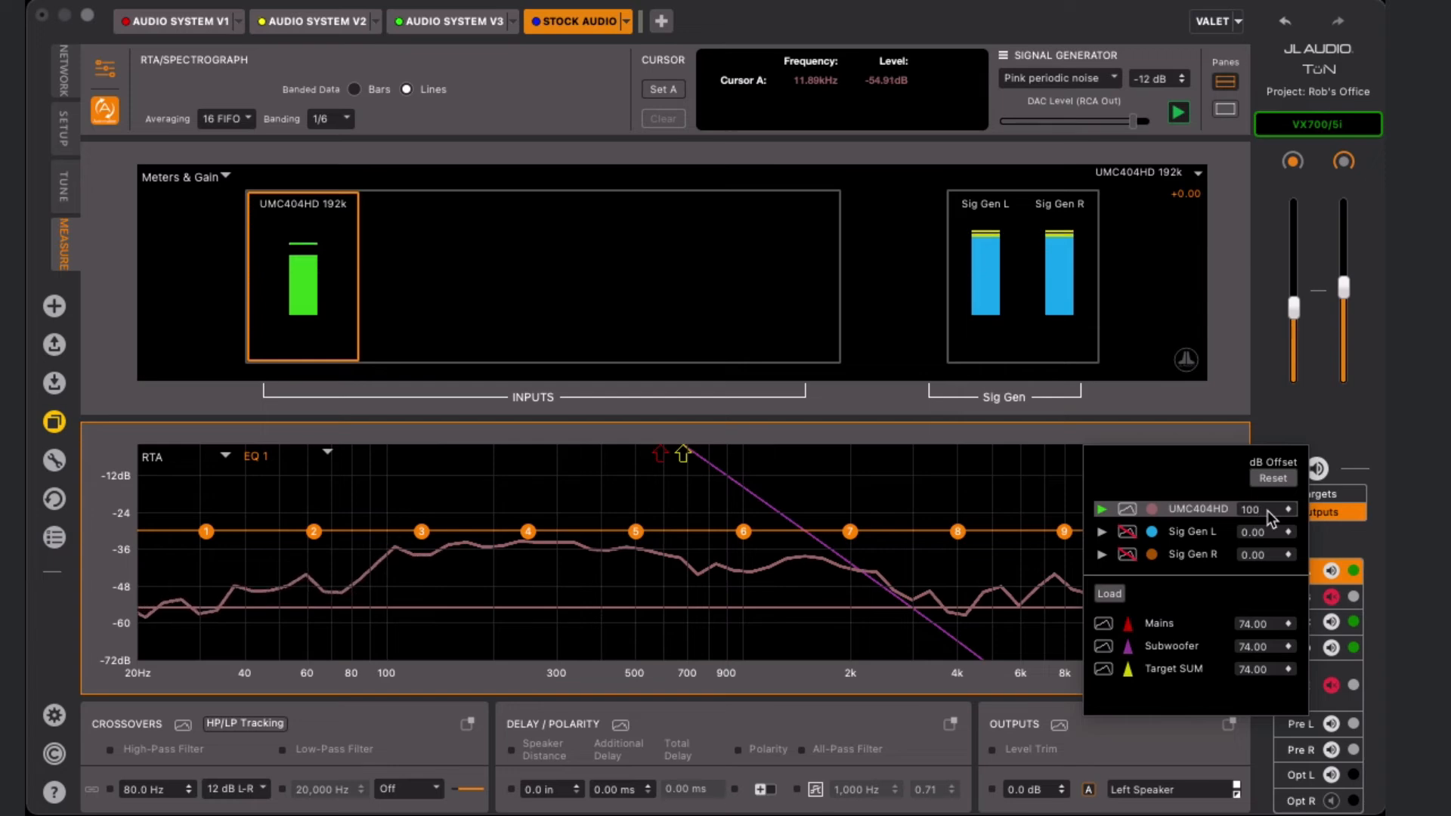
# Step: Apply the 100 dB trace offset and shift the RTA graph's level range to about 48–108 dB around the trace and target curves
pyautogui.press('Return')
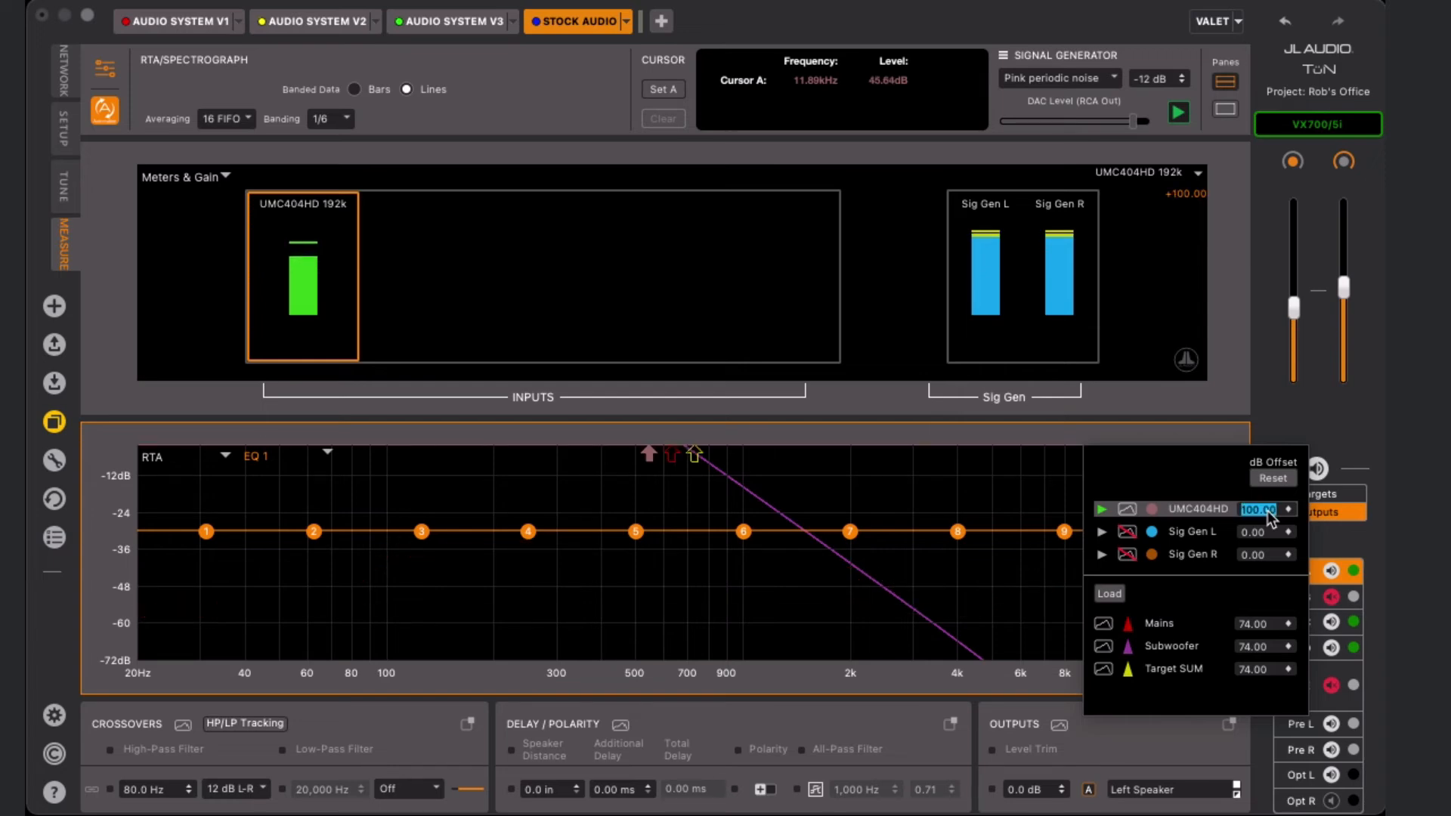
pyautogui.click(965, 595)
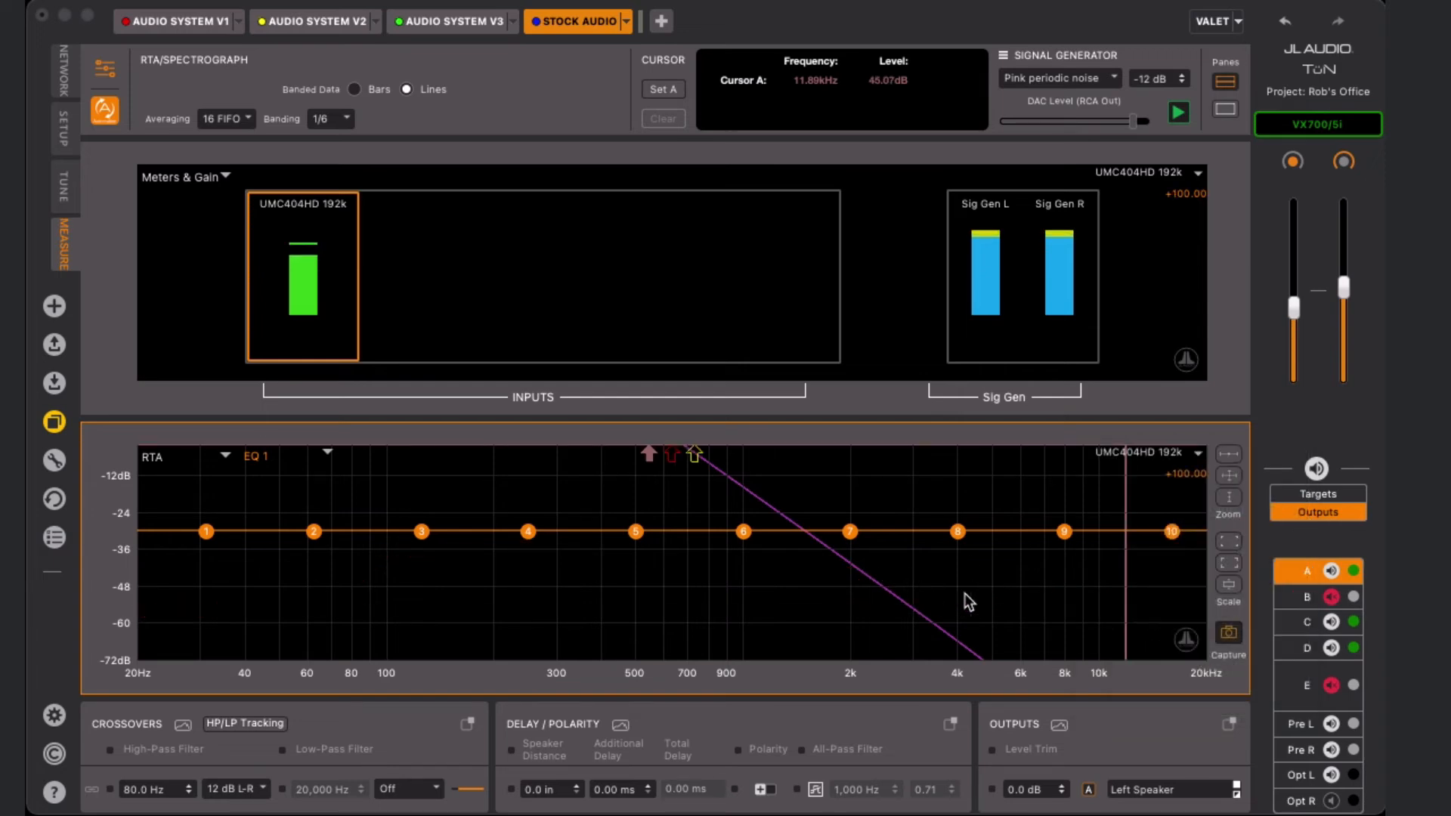
pyautogui.moveTo(969, 602); pyautogui.dragTo(1126, 589)
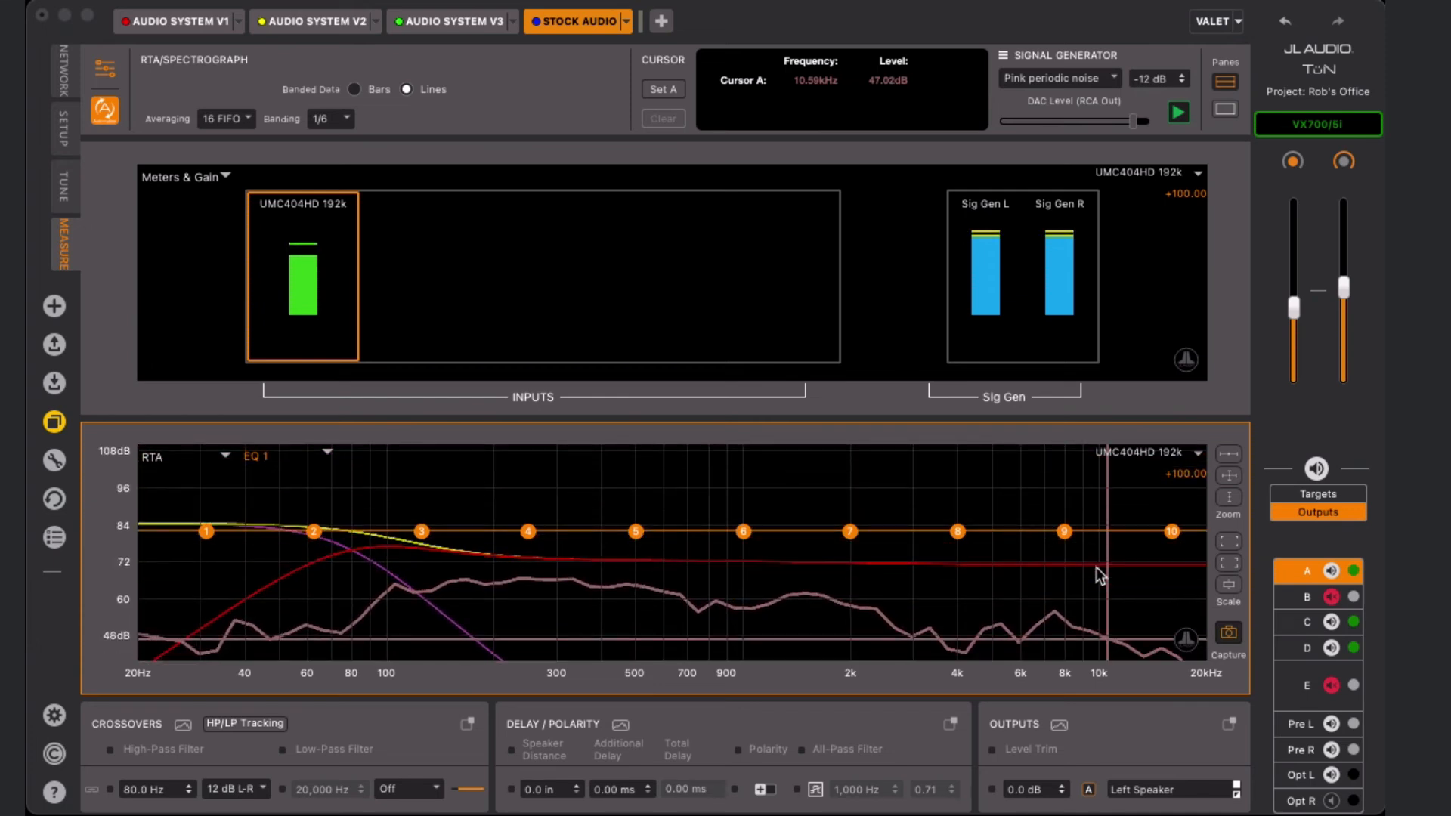
# Step: Raise the UMC404HD trace's dB offset to 123.00 in the RTA trace list and close the list
pyautogui.click(1196, 473)
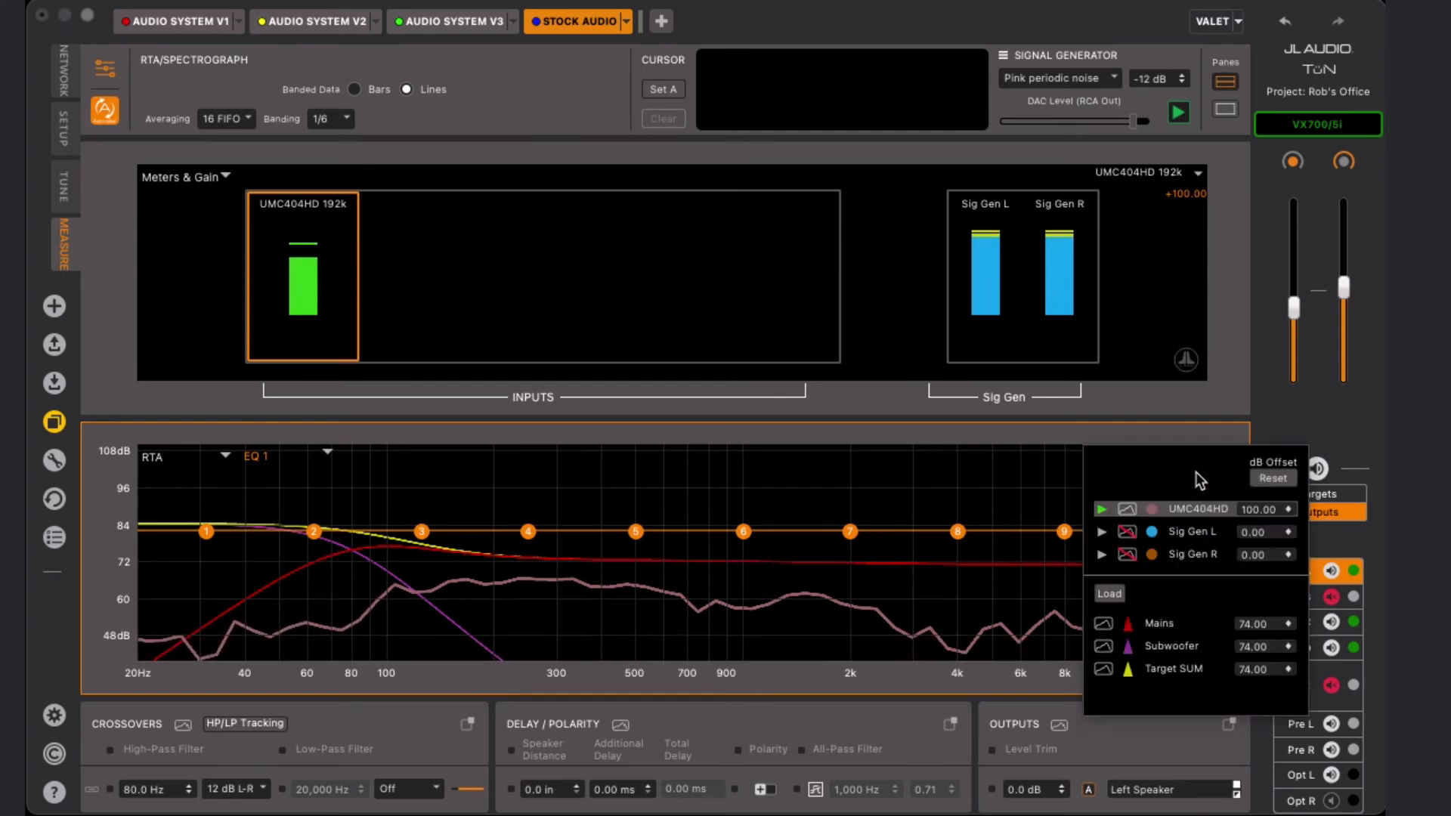
pyautogui.doubleClick(1273, 509)
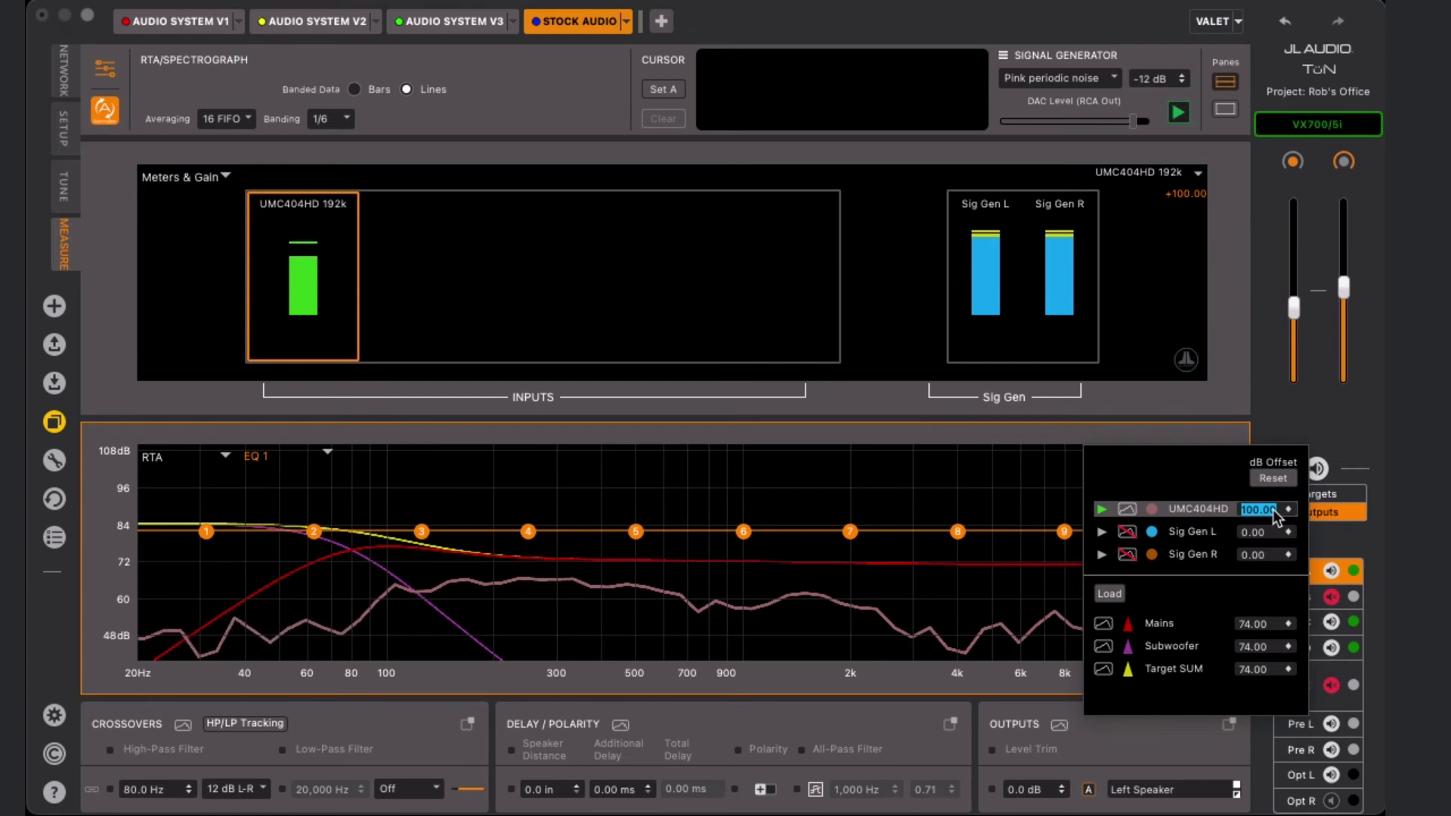
pyautogui.press('Up')
pyautogui.hotkey('shift', 'Up')
pyautogui.hotkey('shift', 'Up')
pyautogui.hotkey('shift', 'Up')
pyautogui.hotkey('shift', 'Up')
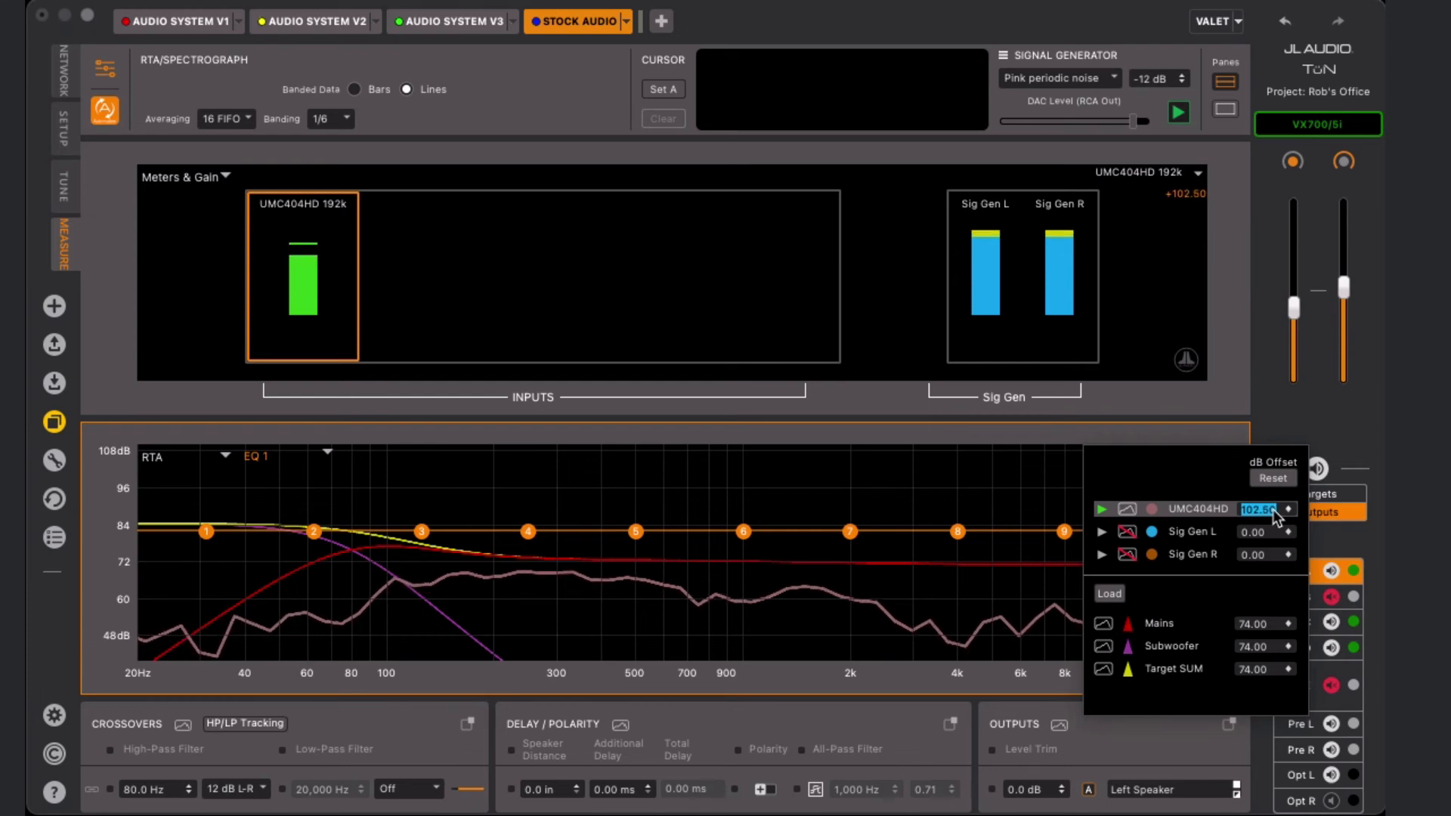
pyautogui.press('Up')
pyautogui.press('Up')
pyautogui.press('Up')
pyautogui.press('Up')
pyautogui.press('Up')
pyautogui.press('Up')
pyautogui.press('Up')
pyautogui.press('Up')
pyautogui.press('Up')
pyautogui.press('Up')
pyautogui.press('Up')
pyautogui.press('Up')
pyautogui.press('Up')
pyautogui.press('Up')
pyautogui.press('Up')
pyautogui.press('Up')
pyautogui.press('Up')
pyautogui.press('Up')
pyautogui.press('Up')
pyautogui.press('Up')
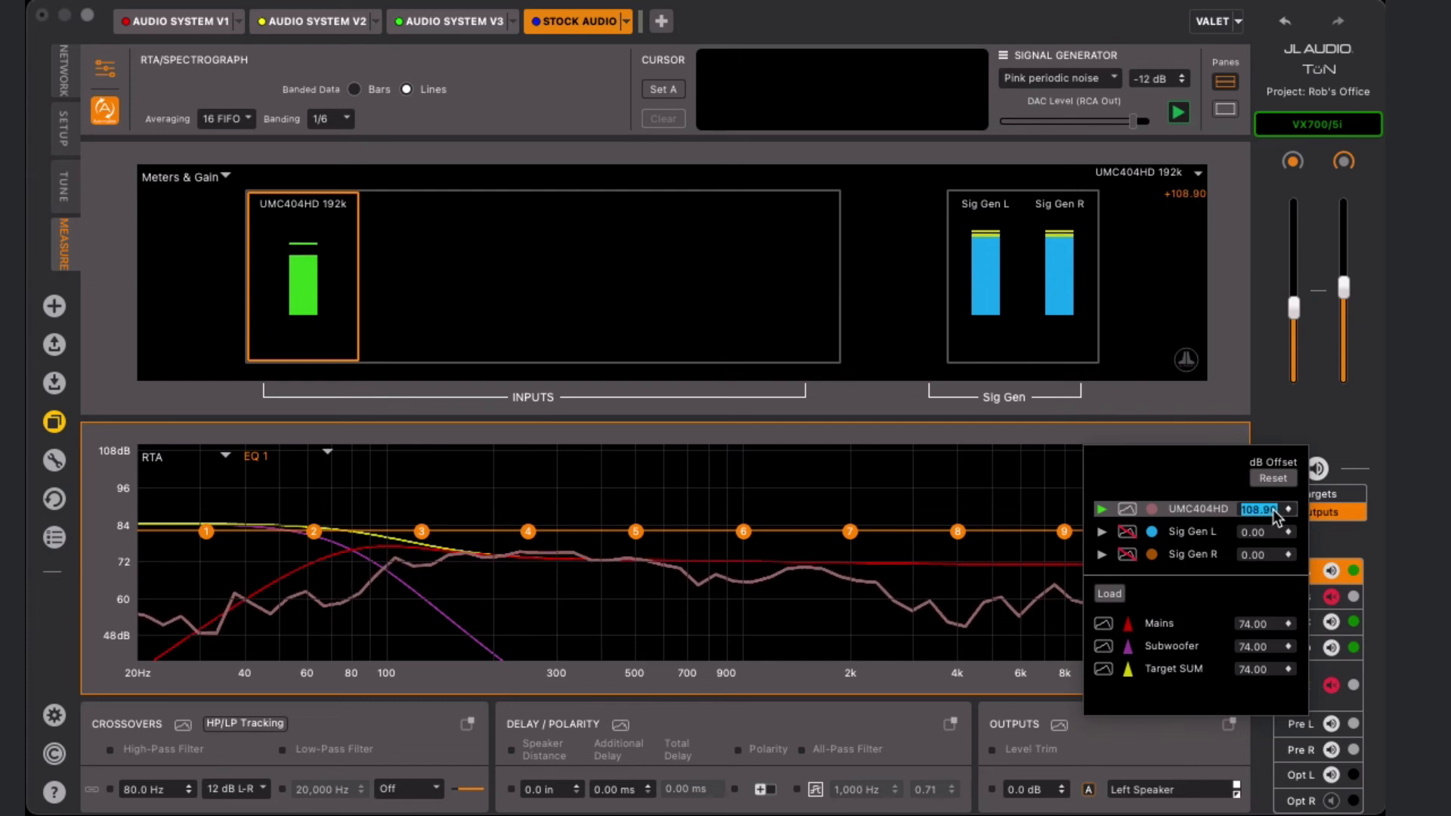
pyautogui.press('Up')
pyautogui.press('Up')
pyautogui.press('Up')
pyautogui.press('Up')
pyautogui.press('Up')
pyautogui.press('Up')
pyautogui.press('Up')
pyautogui.press('Up')
pyautogui.press('Up')
pyautogui.press('Up')
pyautogui.press('Up')
pyautogui.press('Up')
pyautogui.press('Up')
pyautogui.press('Up')
pyautogui.press('Up')
pyautogui.press('Up')
pyautogui.press('Up')
pyautogui.press('Up')
pyautogui.press('Up')
pyautogui.press('Up')
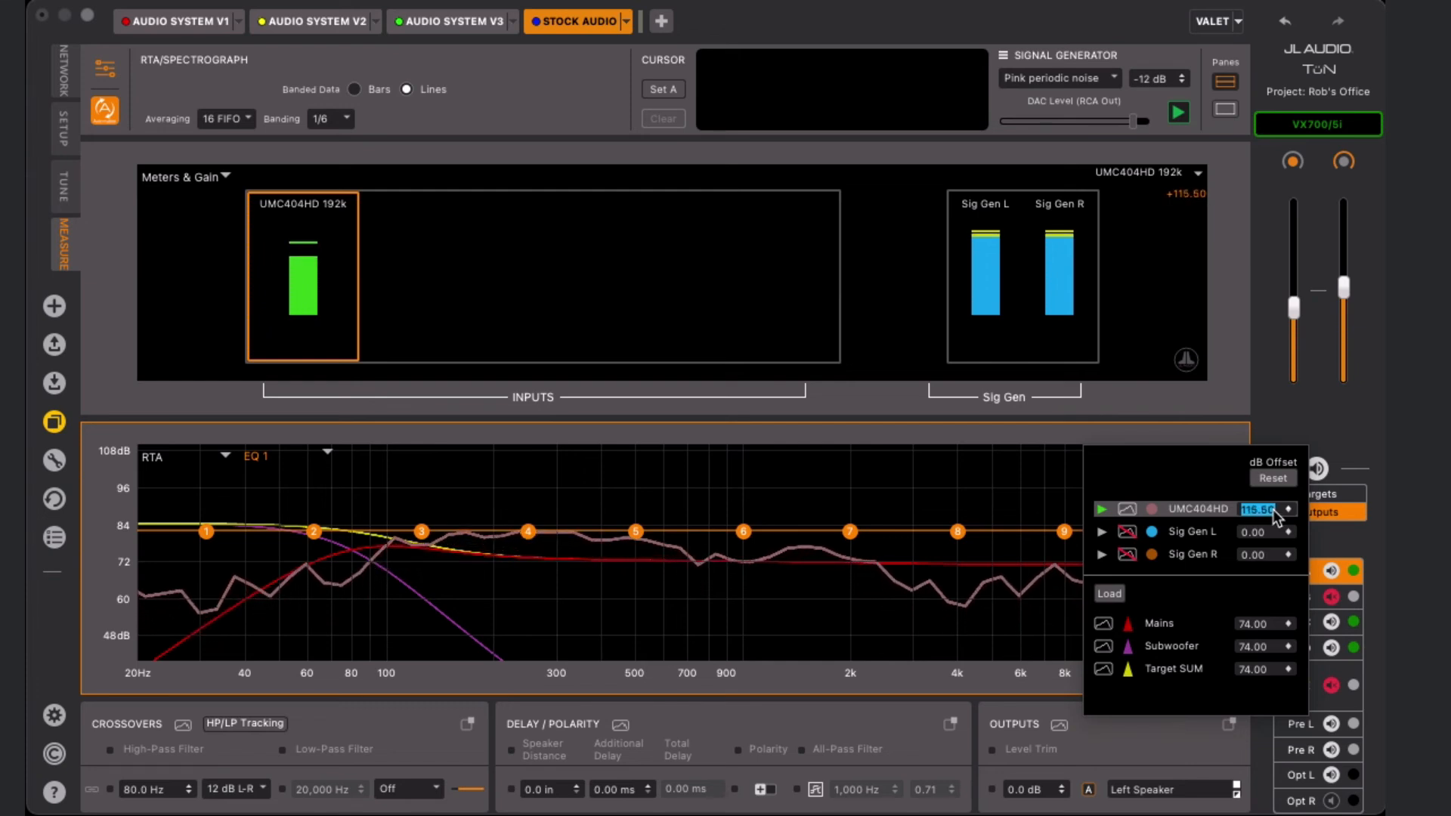
pyautogui.press('Up')
pyautogui.press('Up')
pyautogui.press('Up')
pyautogui.press('Up')
pyautogui.press('Up')
pyautogui.press('Up')
pyautogui.press('Up')
pyautogui.press('Up')
pyautogui.press('Up')
pyautogui.press('Up')
pyautogui.press('Up')
pyautogui.press('Up')
pyautogui.press('Up')
pyautogui.press('Up')
pyautogui.press('Up')
pyautogui.press('Up')
pyautogui.press('Up')
pyautogui.press('Up')
pyautogui.press('Up')
pyautogui.press('Up')
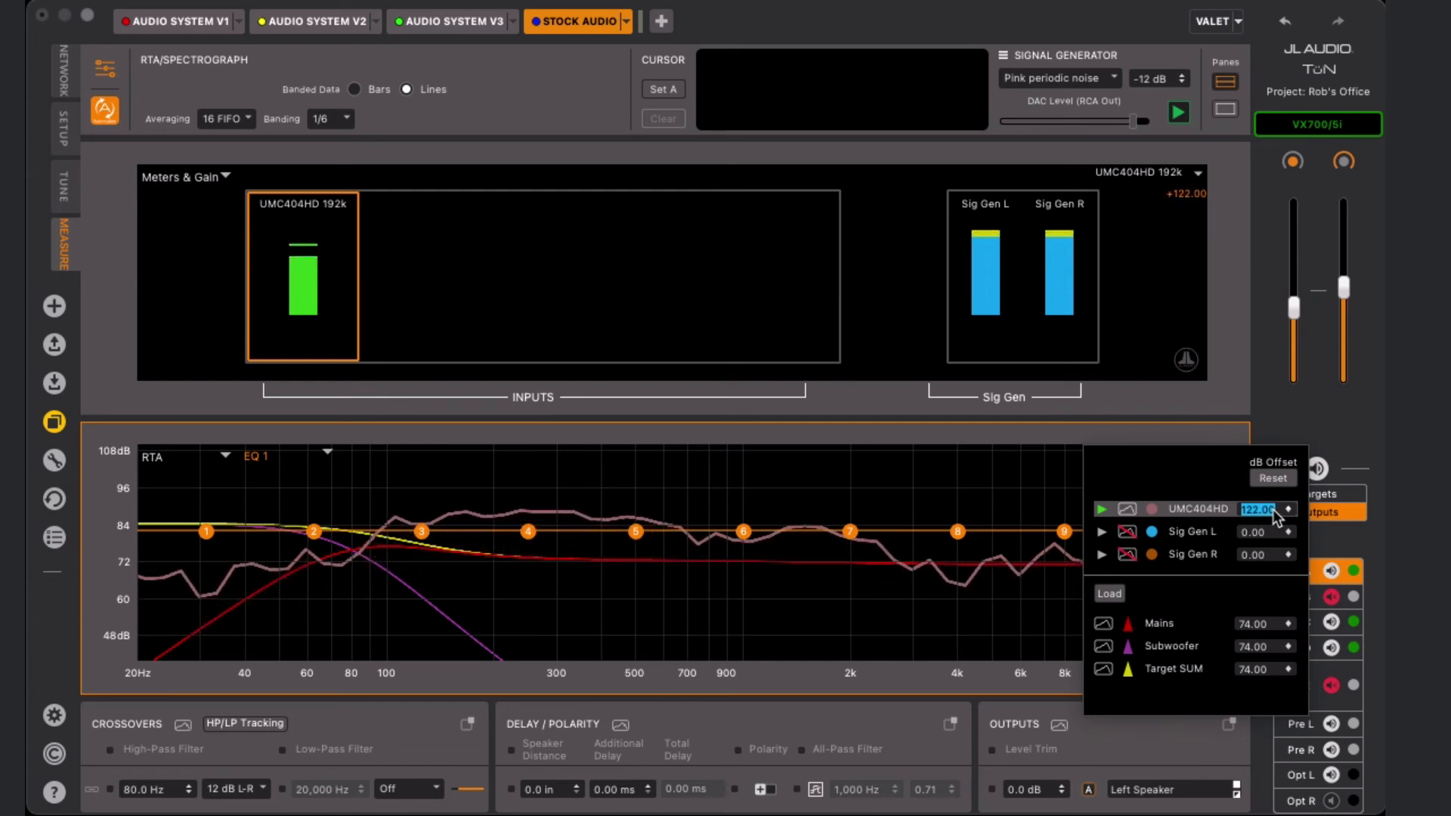
pyautogui.click(910, 478)
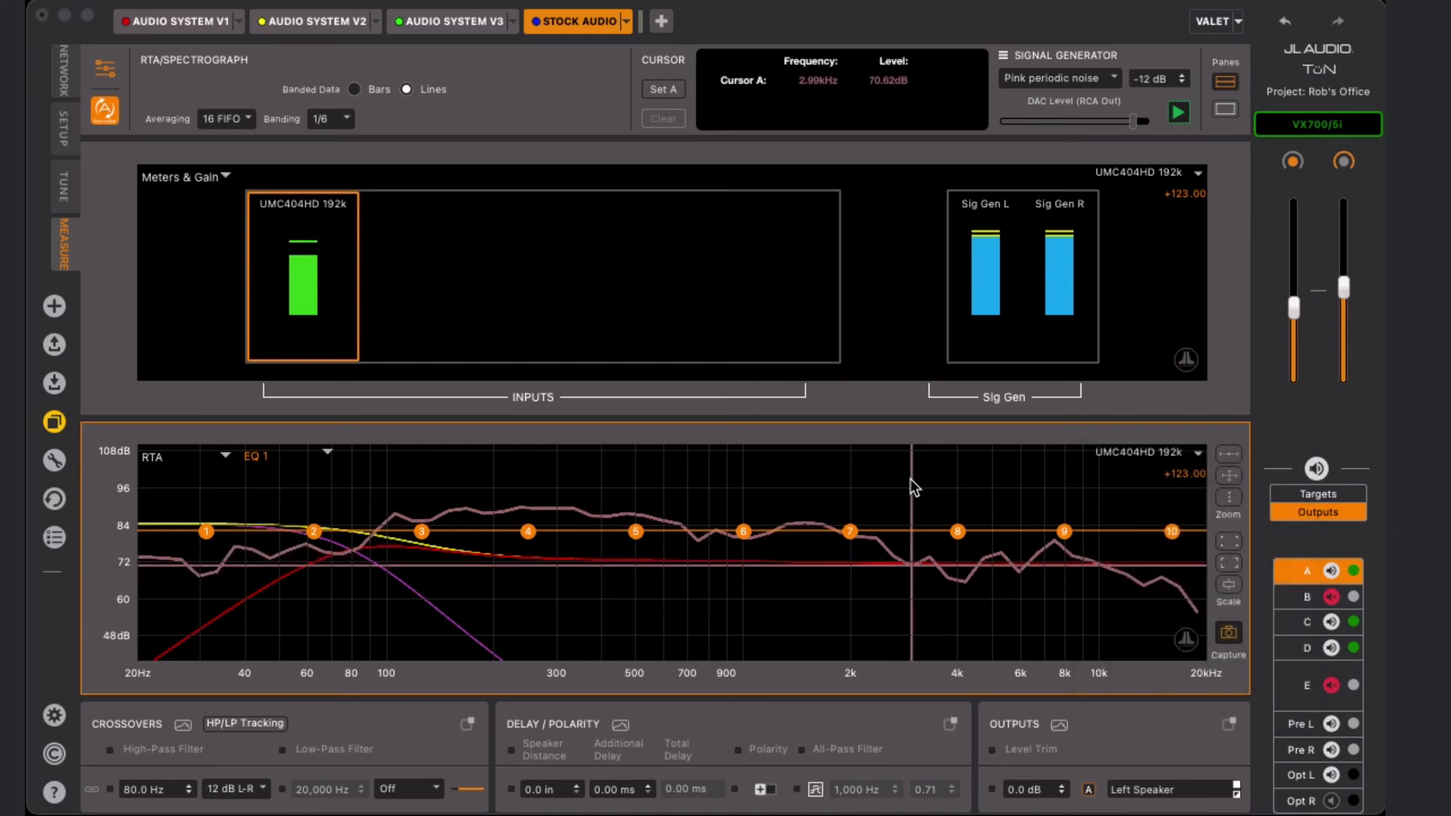
# Step: Run Autoset EQ for the Left Speaker output against the Mains target in the EQ Panel, then close the panel
pyautogui.click(394, 476)
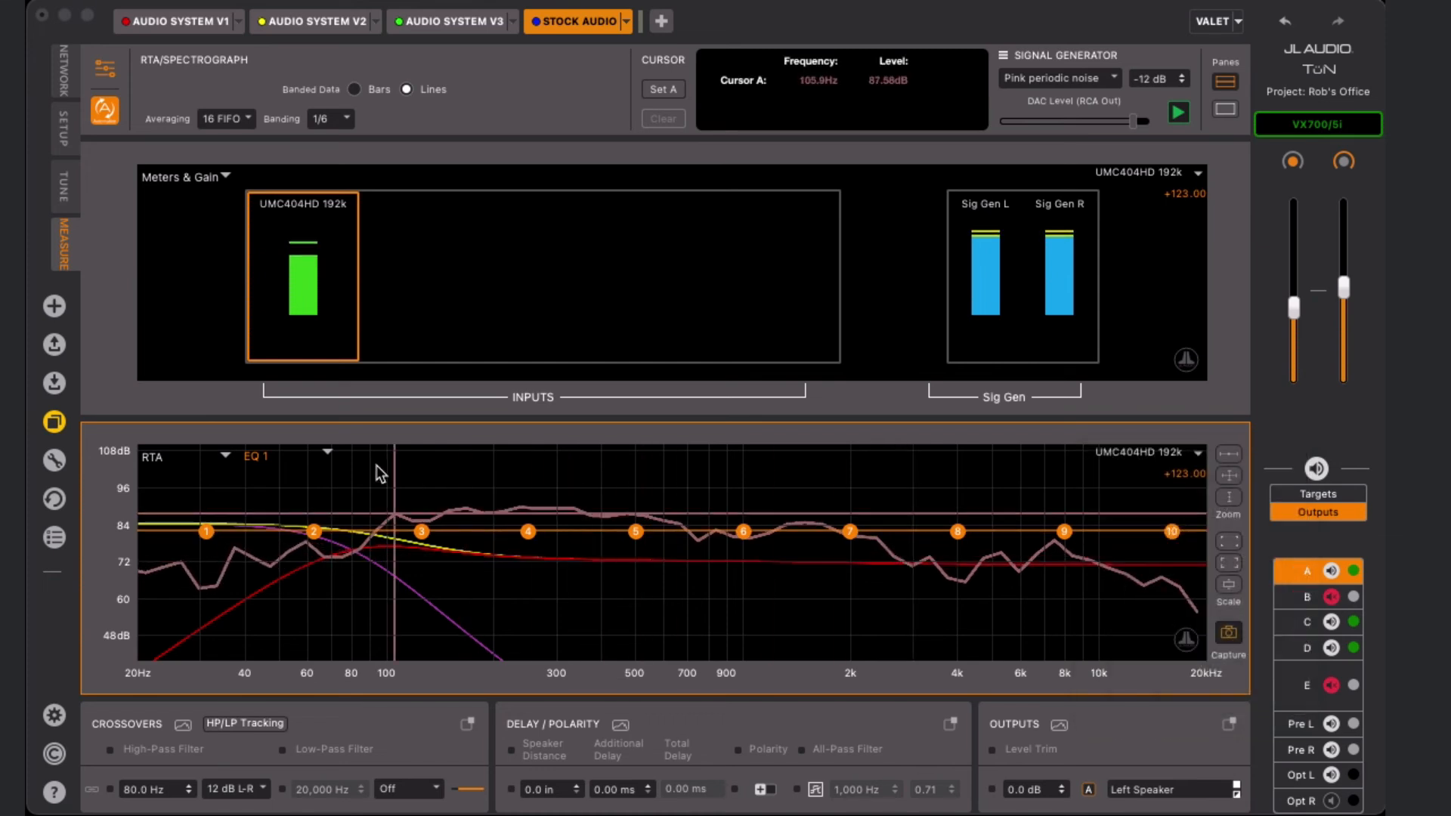
pyautogui.click(330, 453)
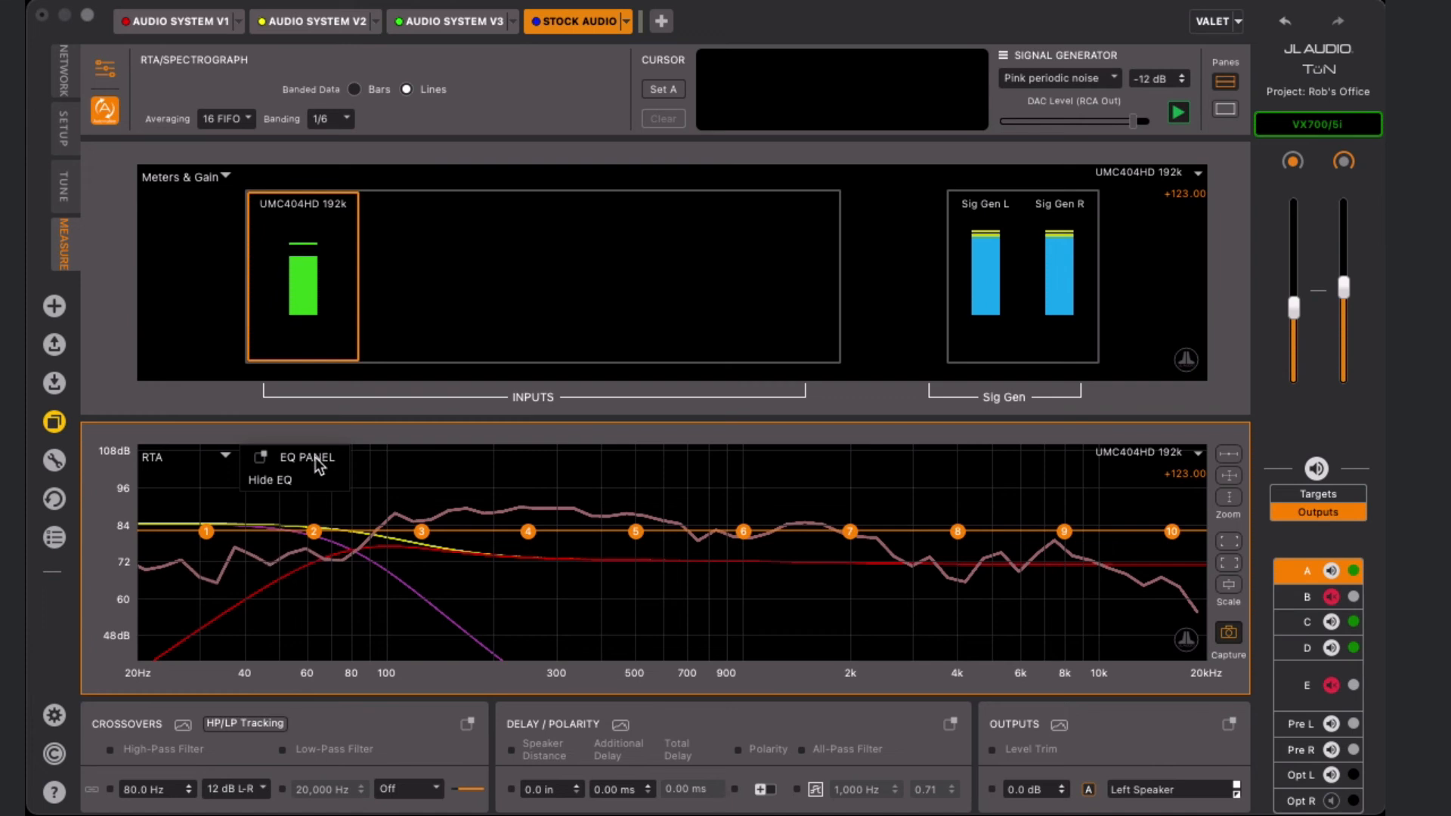
pyautogui.click(314, 456)
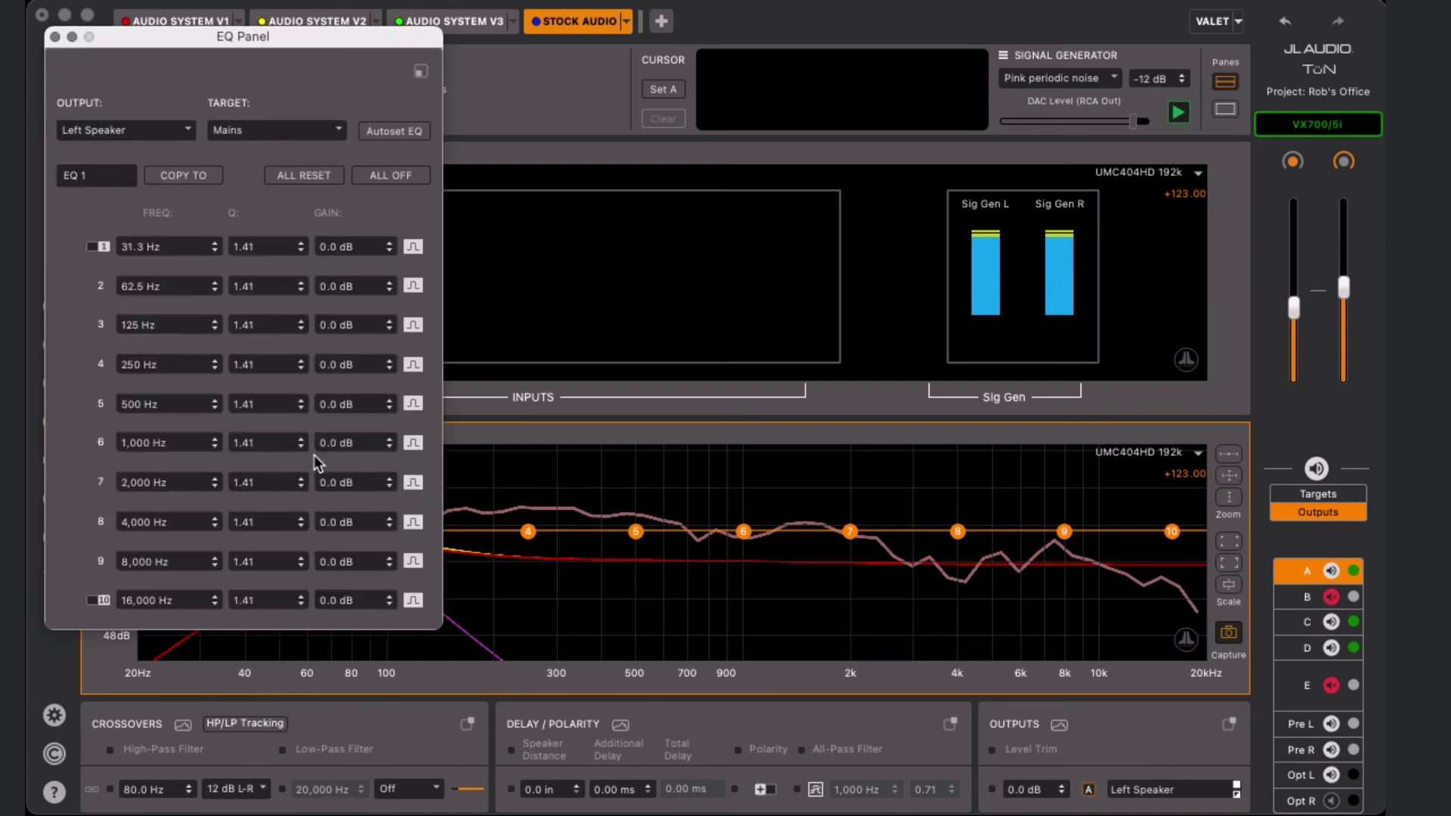
pyautogui.click(402, 132)
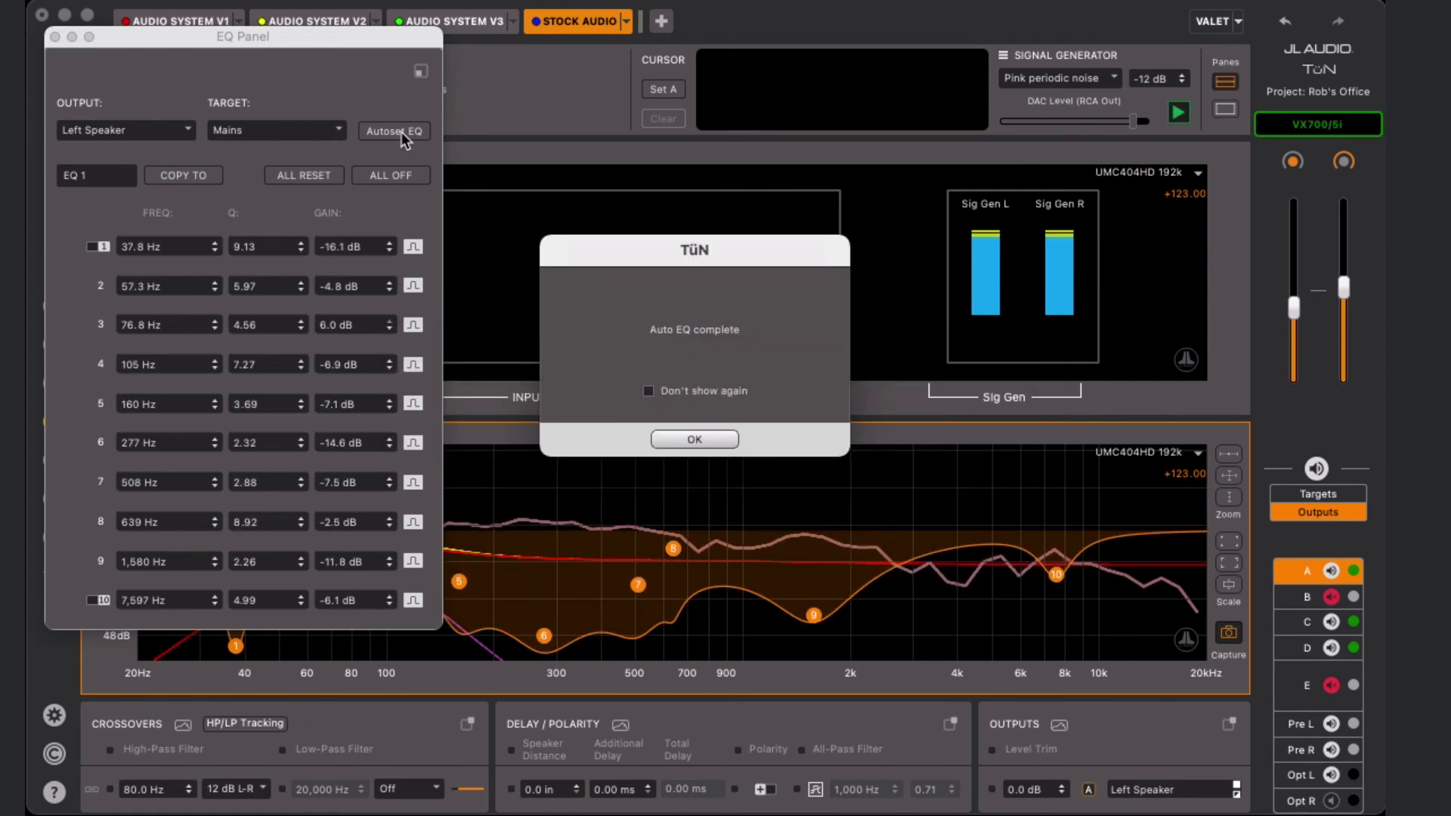
pyautogui.click(677, 439)
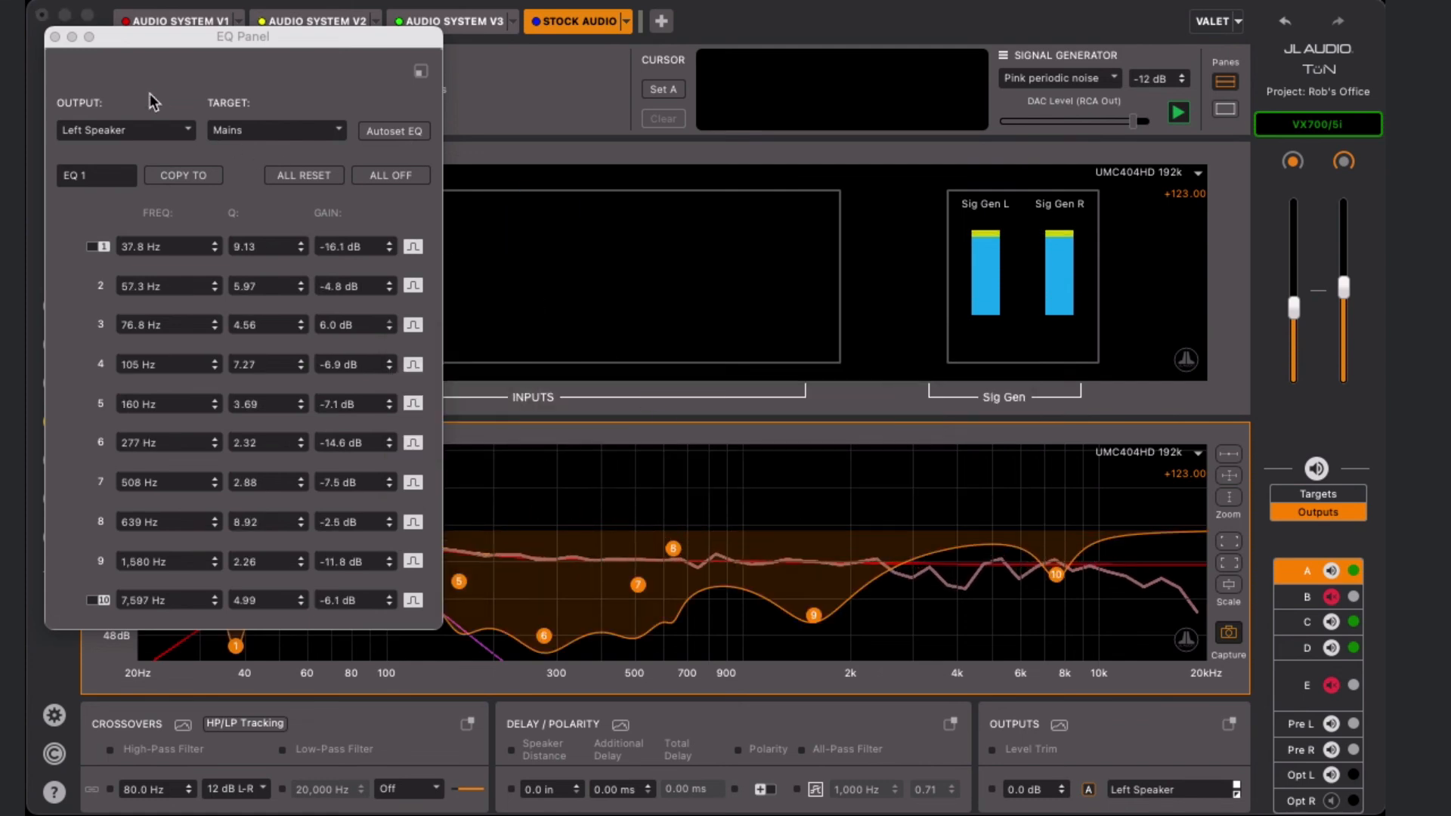
pyautogui.click(54, 37)
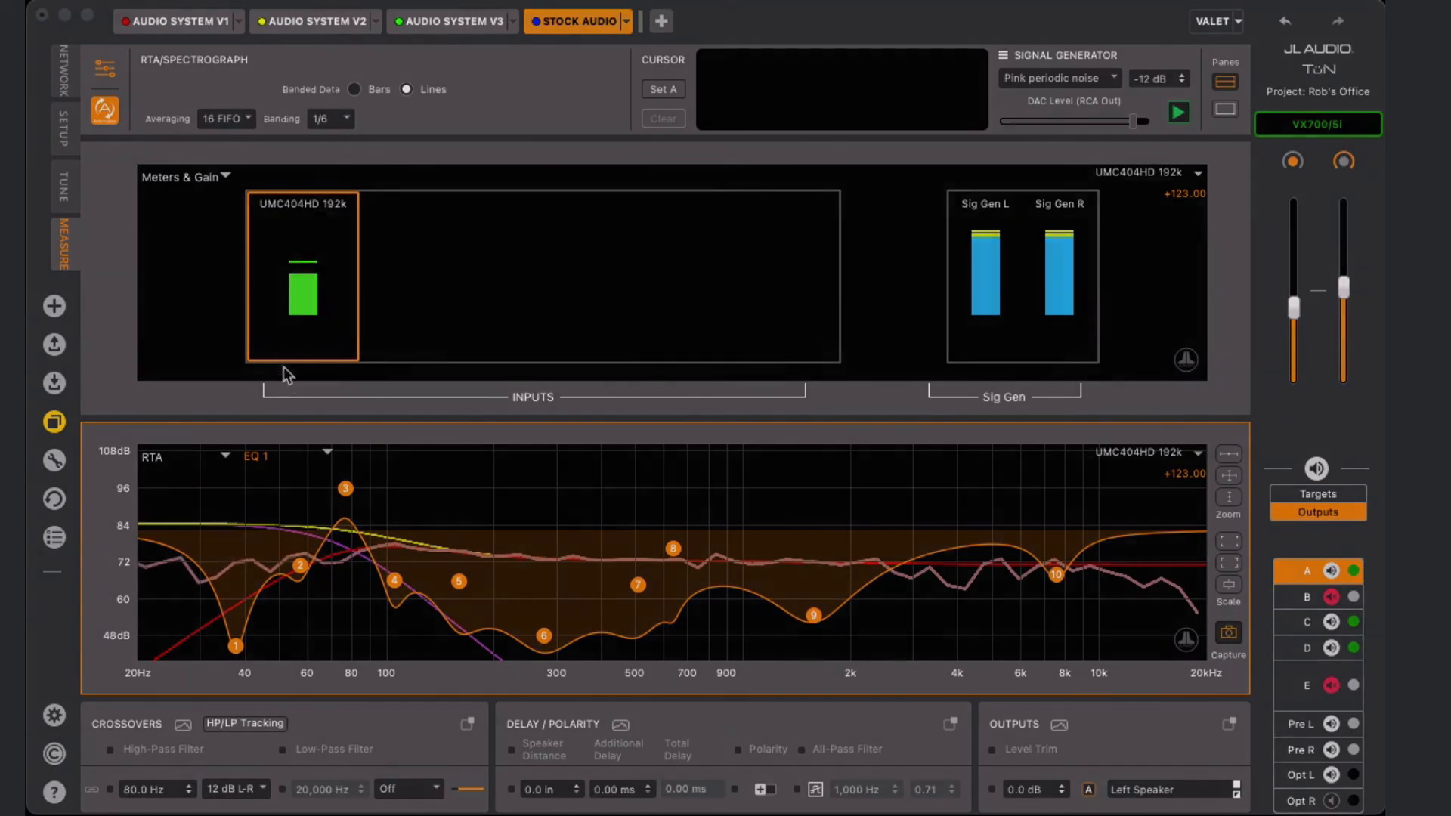